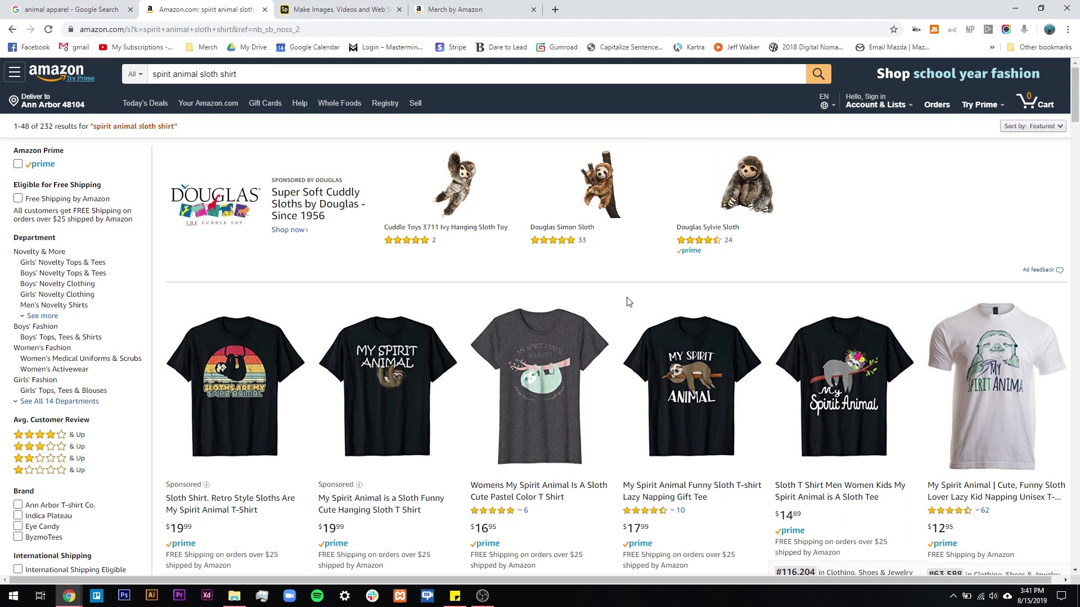
Examine the spirit animal sloth shirt results down to the third row, comparing designs, prices and Best Sellers Ranks
scroll(618, 270, down, 3)
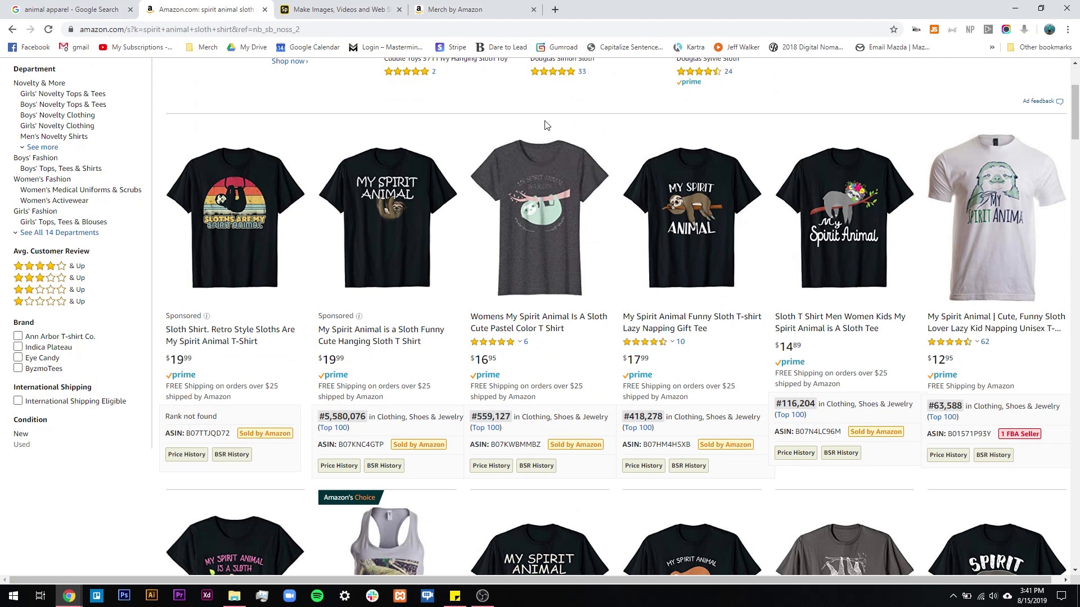
scroll(247, 304, down, 2)
scroll(246, 304, down, 3)
mouse_move(537, 289)
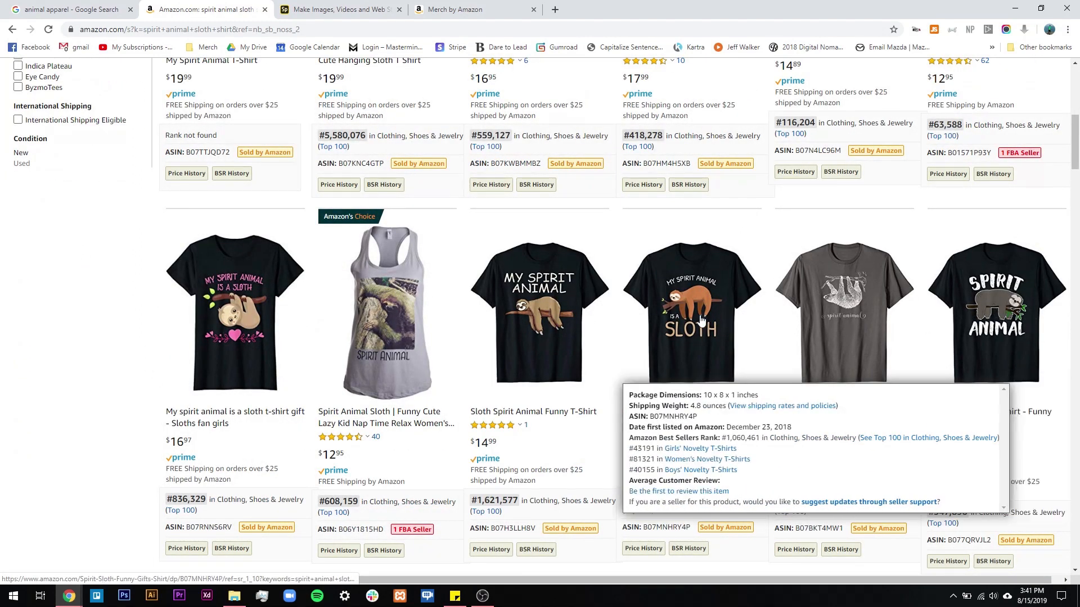
scroll(708, 321, up, 4)
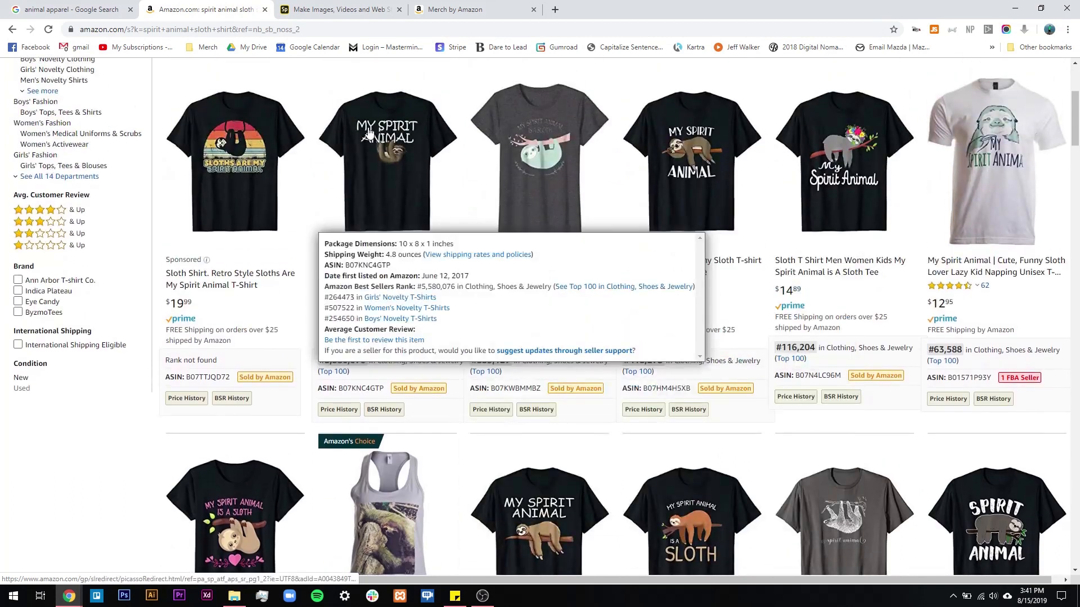
mouse_move(1006, 155)
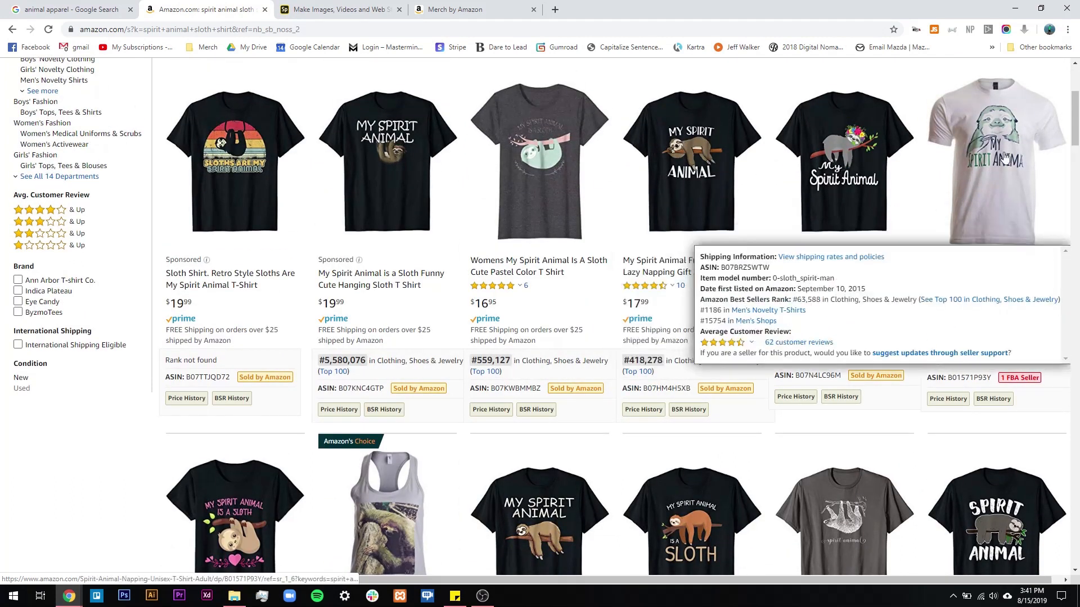
scroll(553, 295, down, 4)
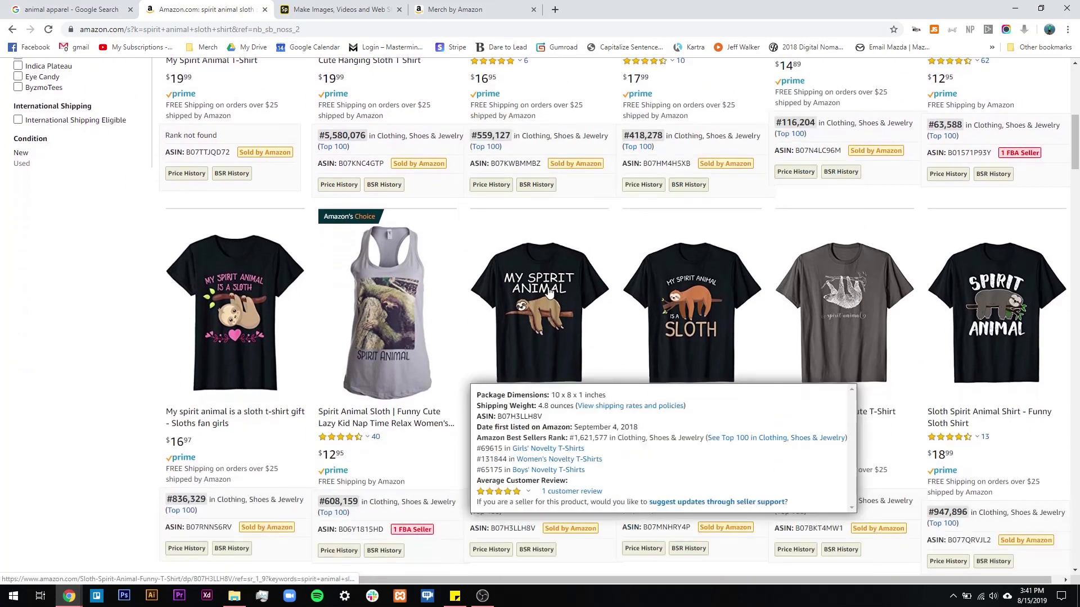
mouse_move(370, 289)
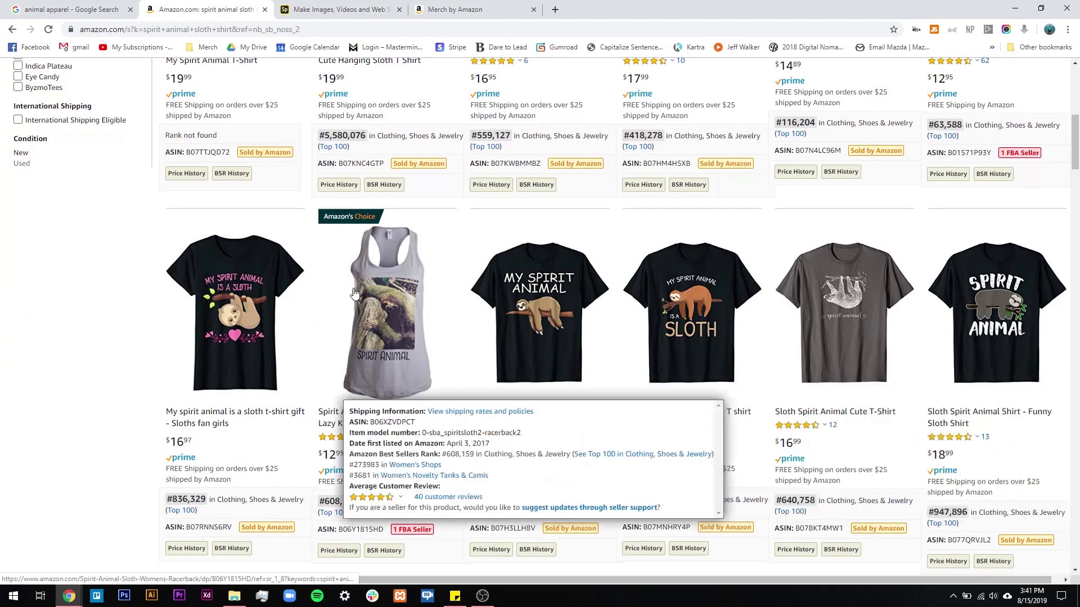
scroll(370, 289, down, 1)
mouse_move(1011, 232)
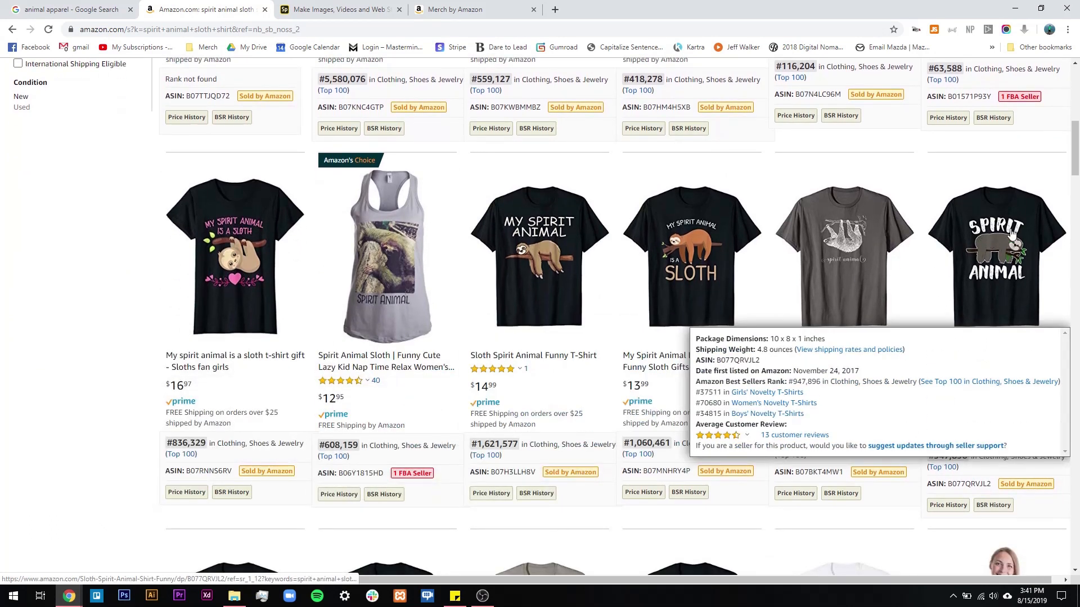
mouse_move(255, 253)
scroll(256, 253, down, 2)
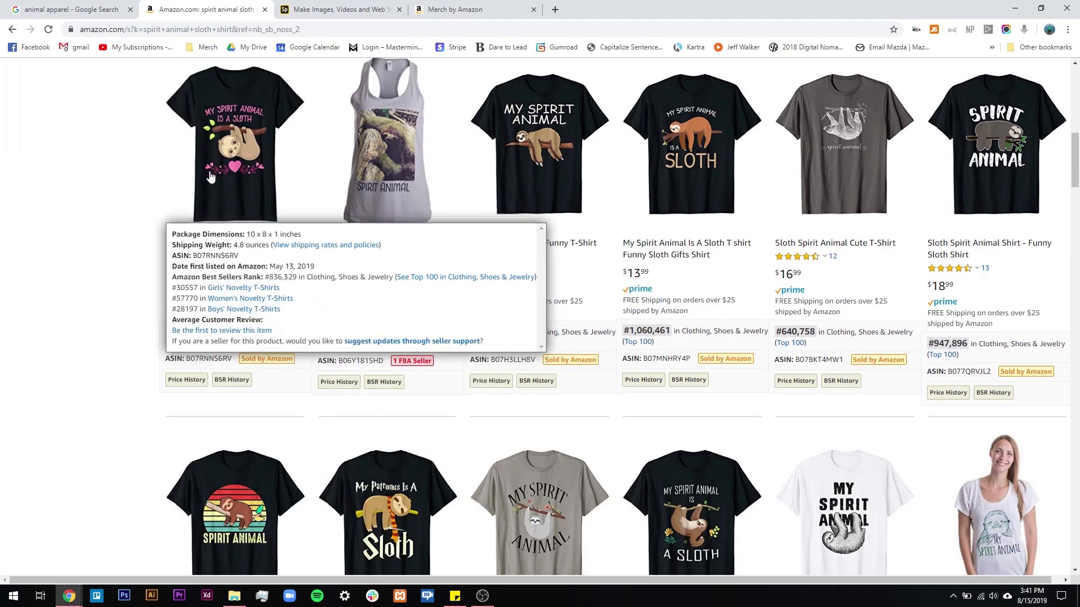
scroll(107, 242, down, 2)
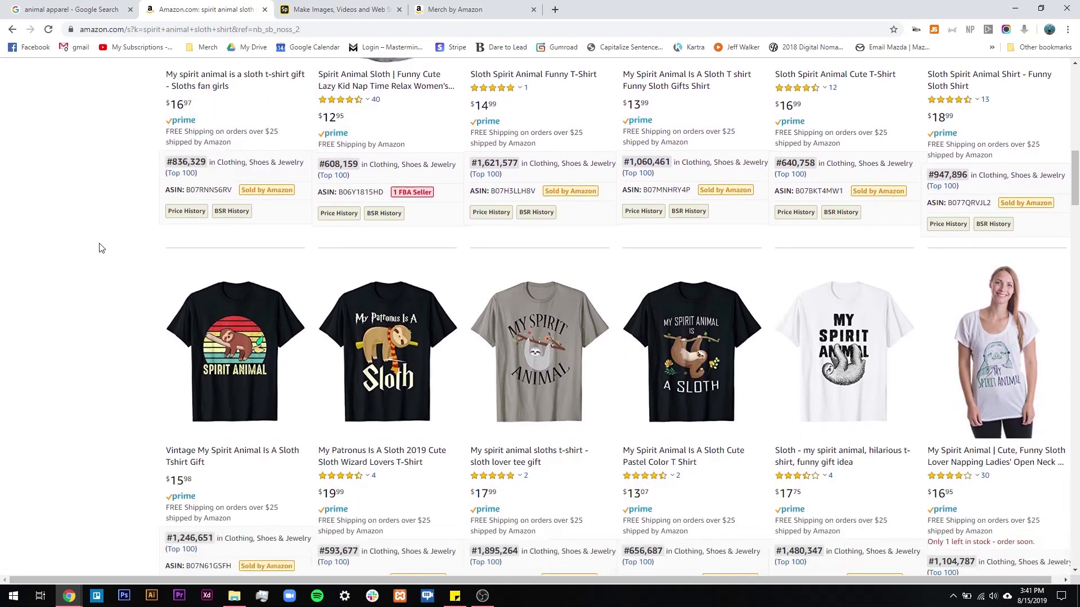
Compare the listing dates, reviews and sales ranks of individual sloth shirts in the first two result rows
scroll(100, 245, up, 5)
mouse_move(278, 302)
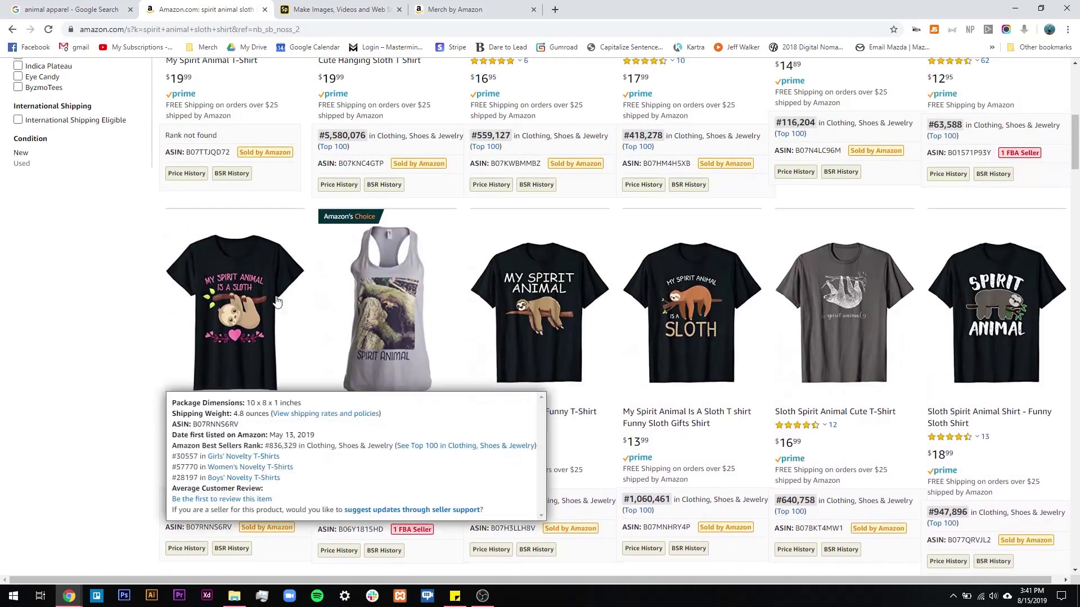
mouse_move(534, 321)
scroll(534, 331, up, 1)
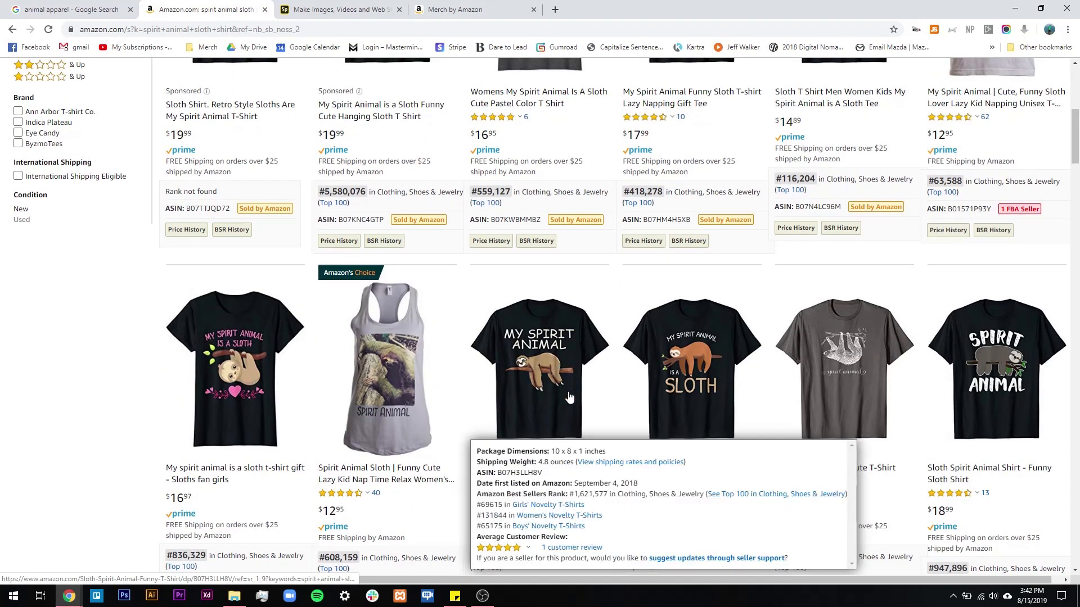
scroll(986, 360, up, 3)
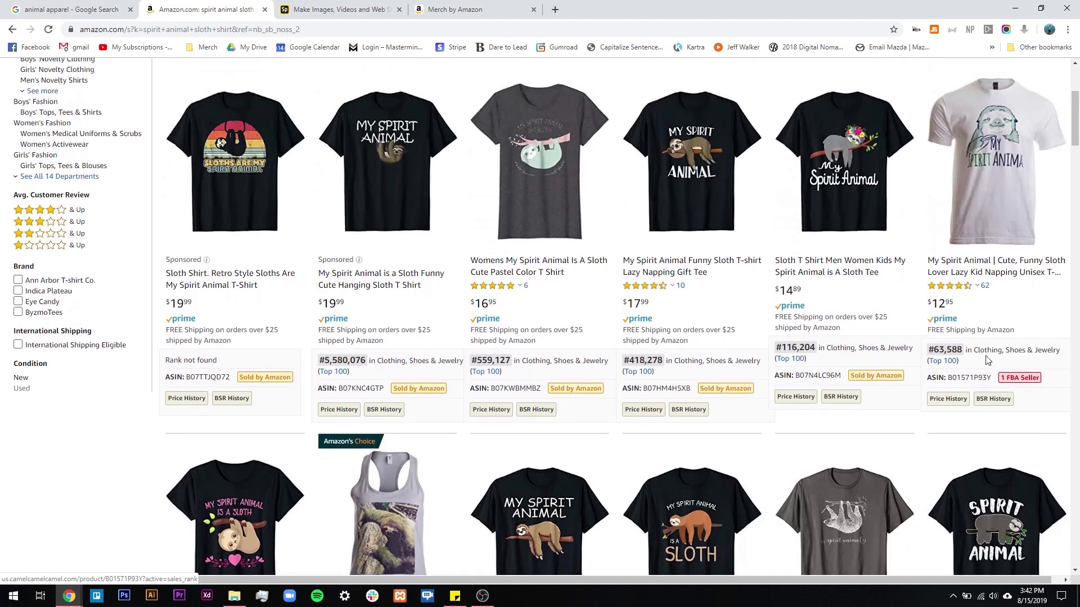
scroll(987, 360, up, 1)
mouse_move(546, 219)
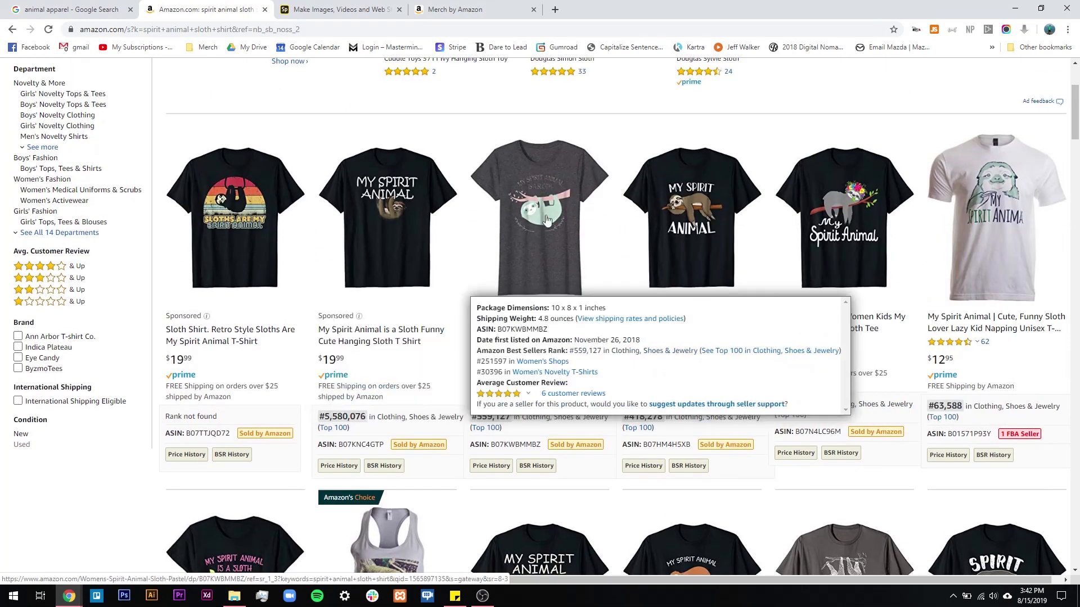
scroll(446, 385, down, 1)
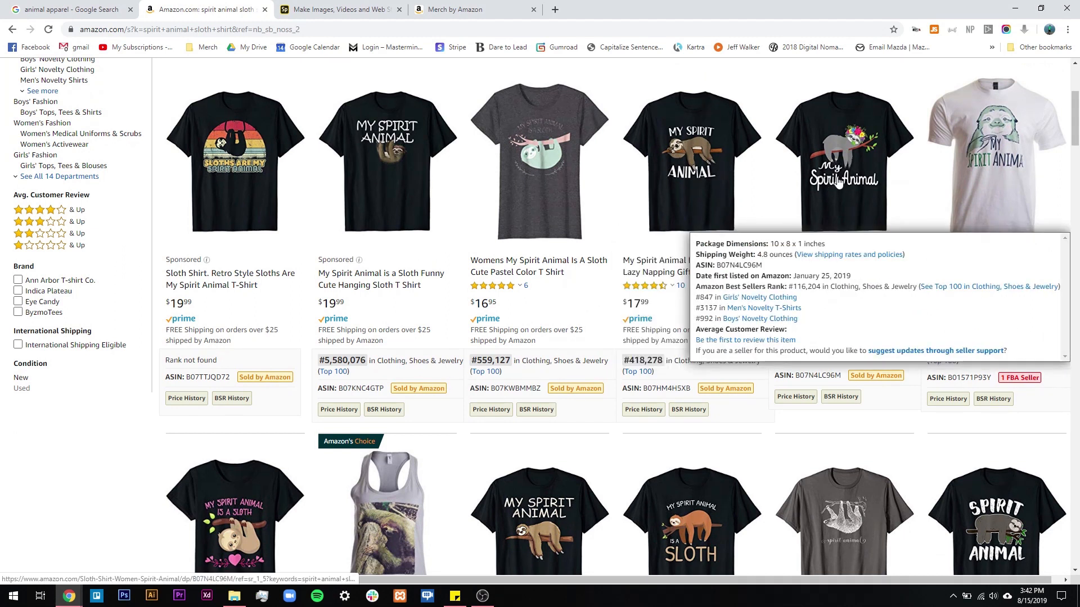
scroll(695, 412, down, 2)
mouse_move(696, 412)
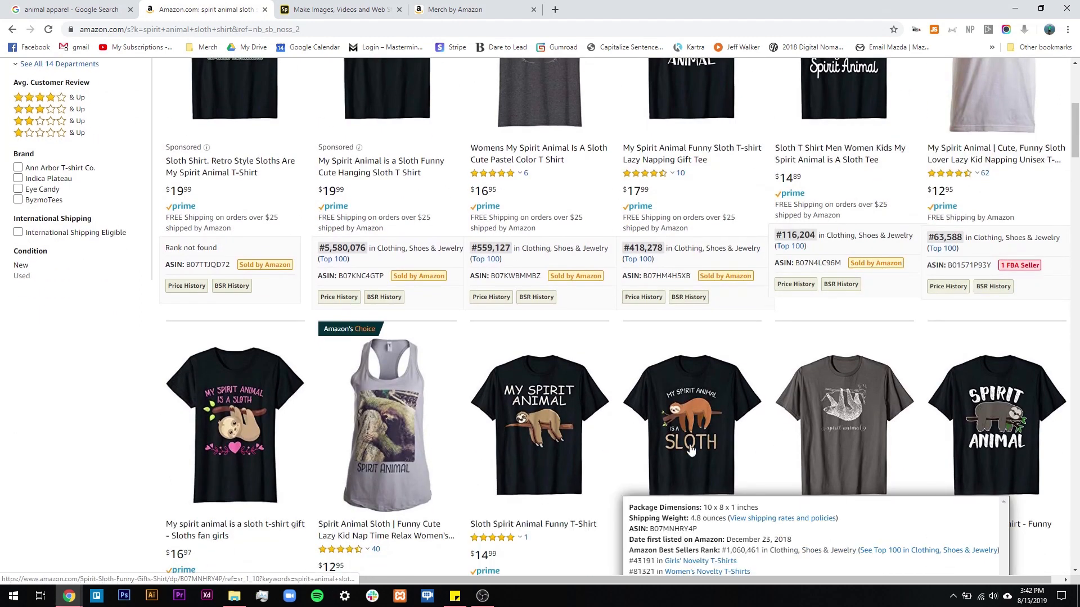
scroll(696, 440, up, 6)
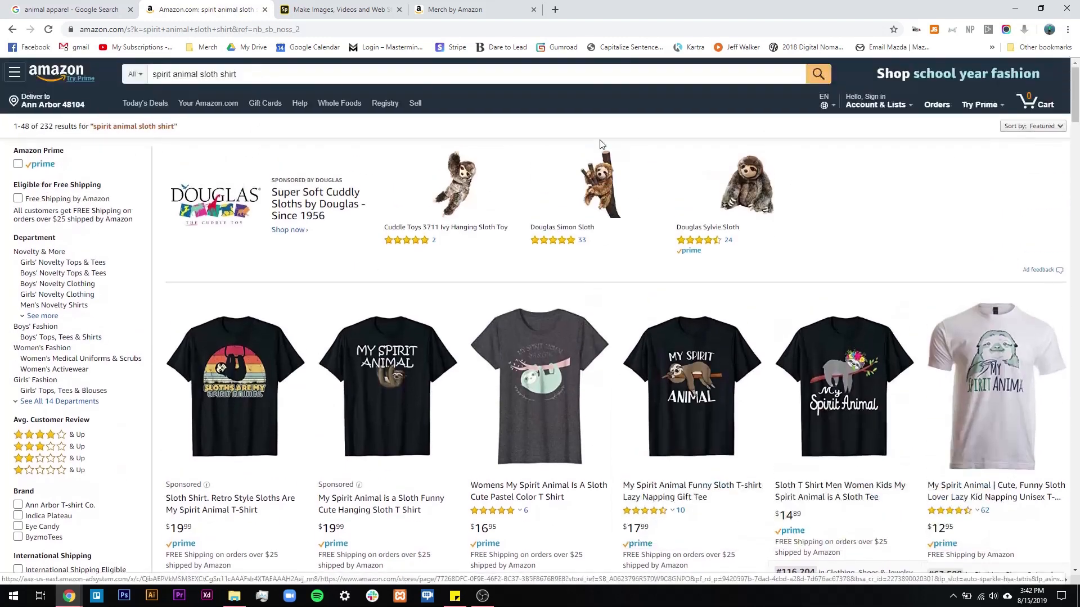
click(312, 8)
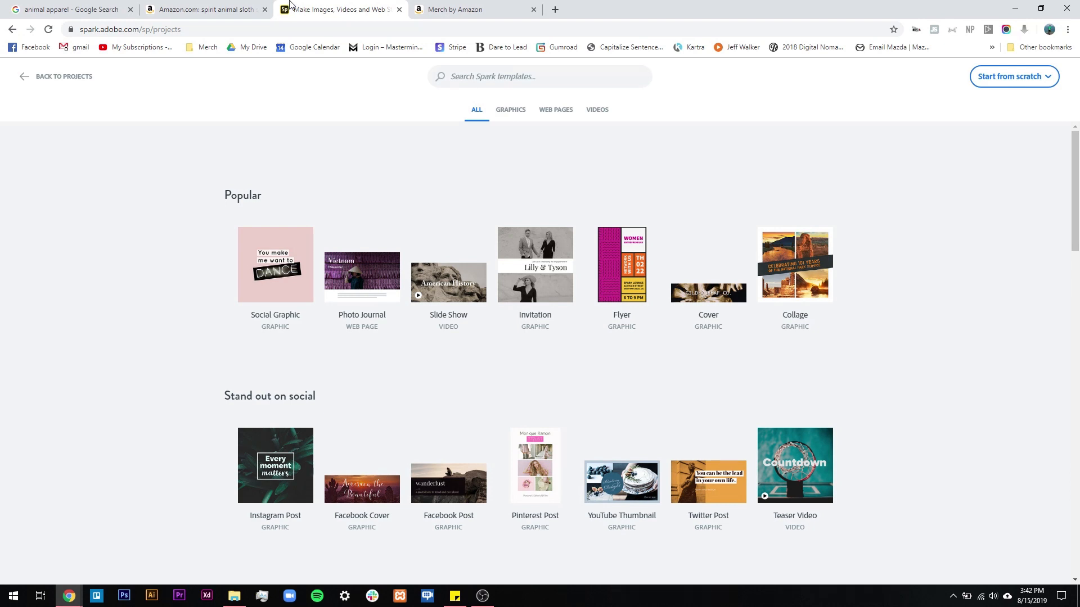
click(112, 9)
click(200, 9)
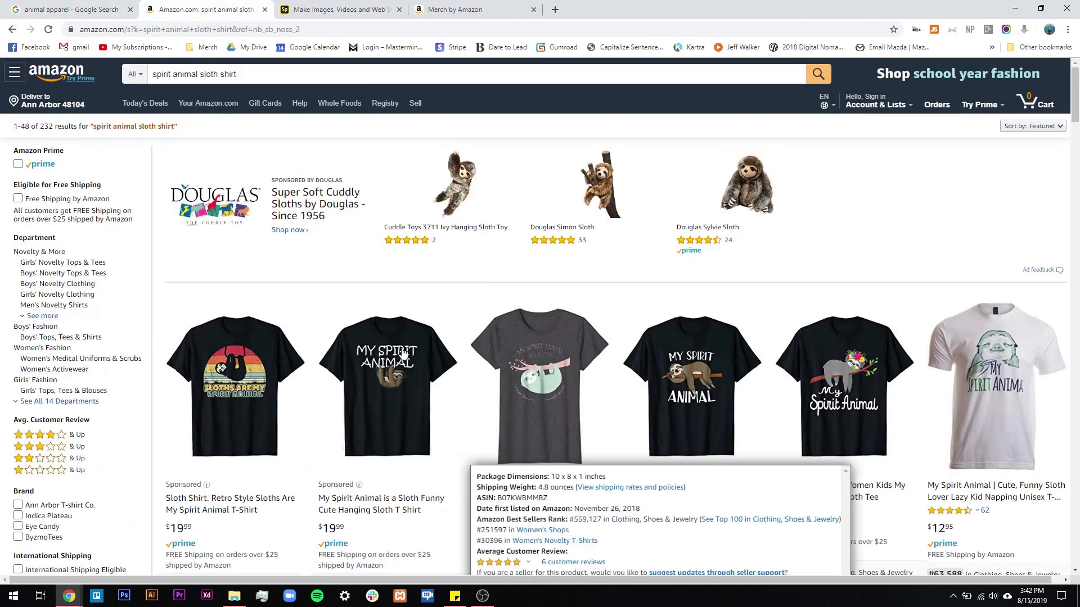
Review how the sloth shirts in the first three result rows combine their lettering and illustrations
scroll(615, 304, down, 4)
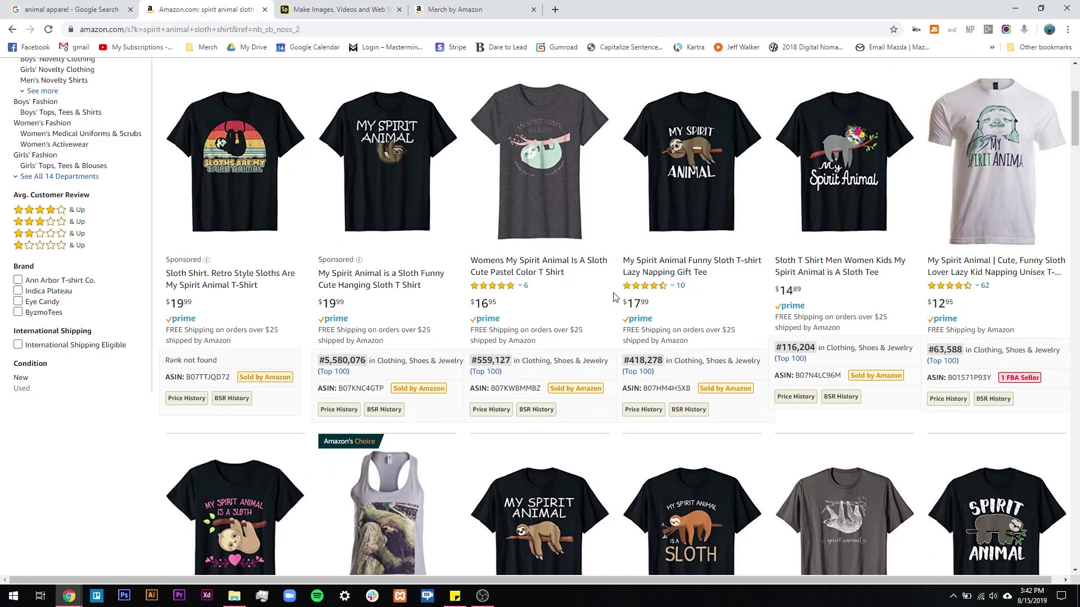
scroll(844, 236, down, 3)
mouse_move(372, 399)
scroll(372, 399, down, 7)
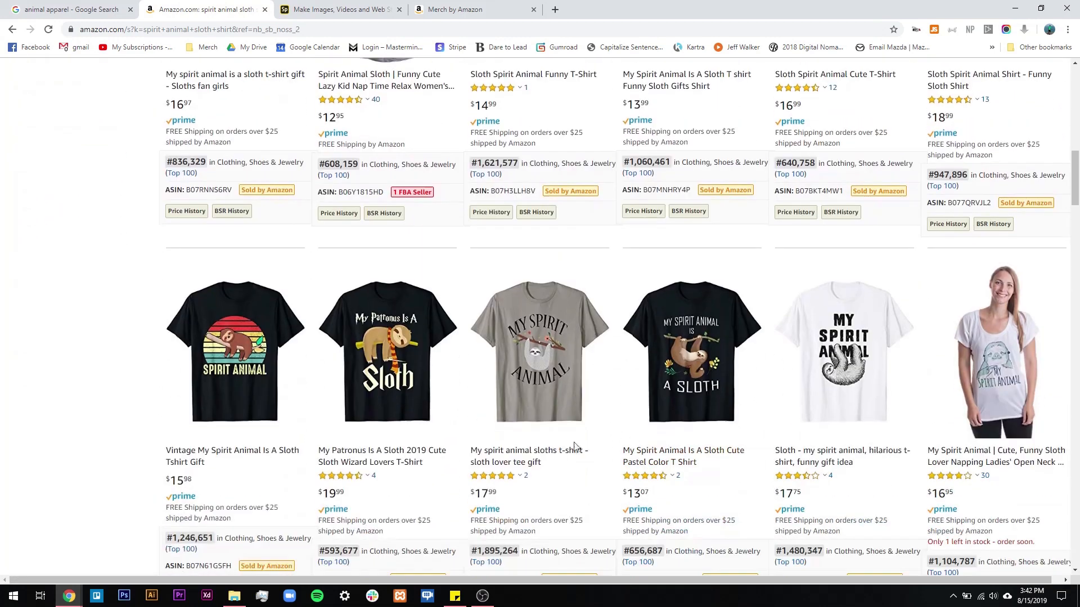
mouse_move(514, 354)
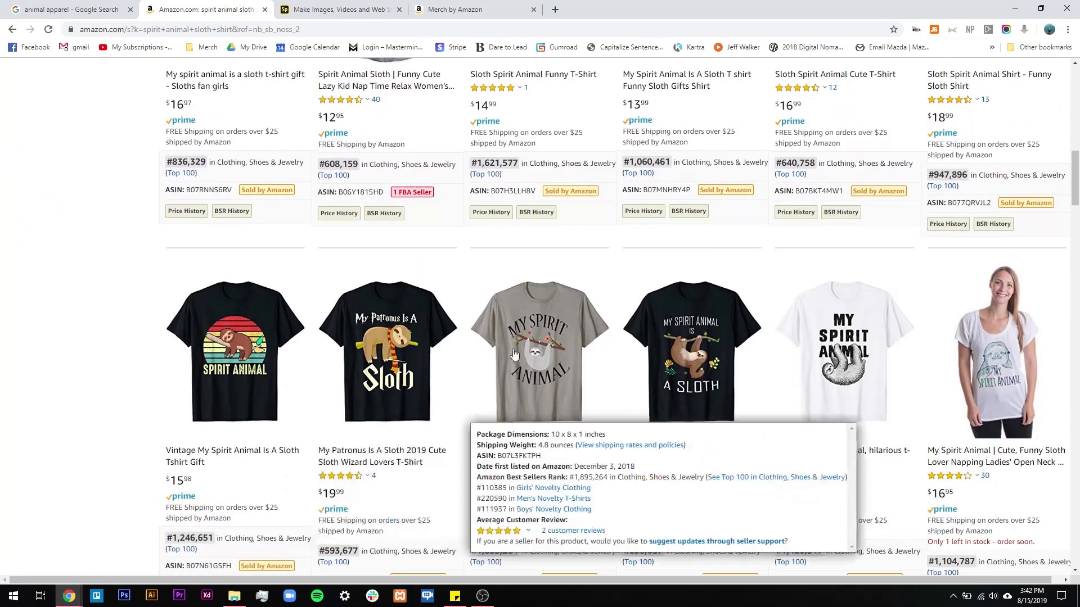
scroll(769, 294, up, 7)
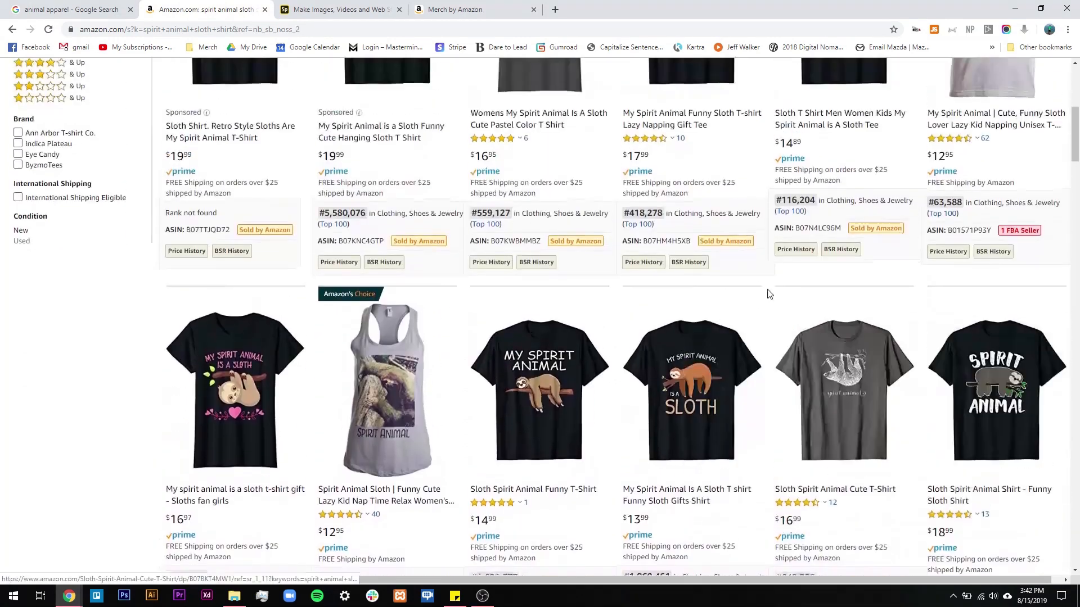
scroll(770, 294, up, 10)
Switch to Adobe Spark and start a new graphic from scratch
key(ctrl+Tab)
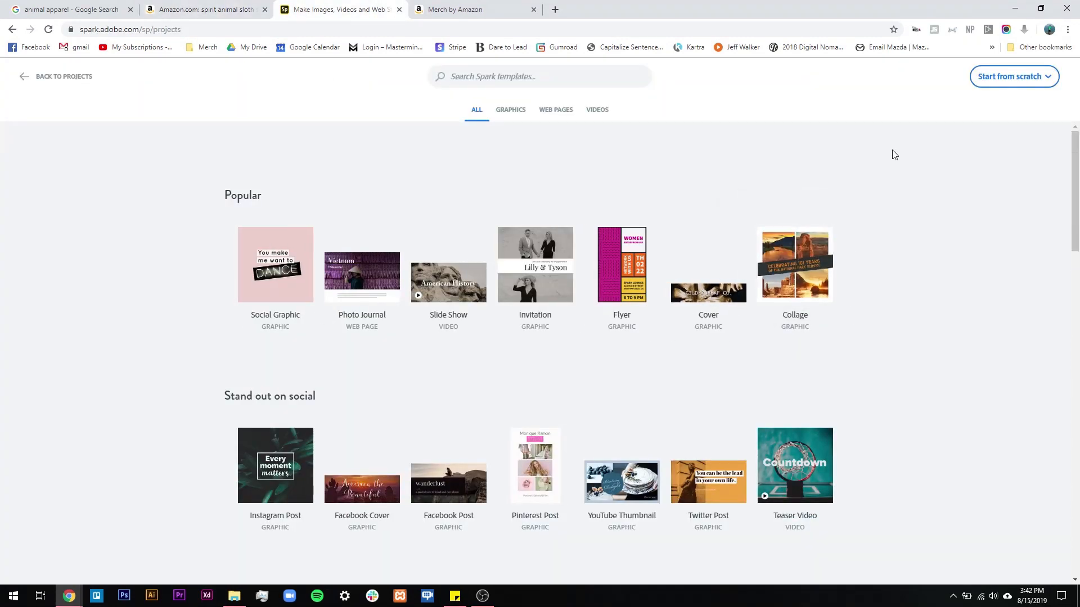
click(996, 82)
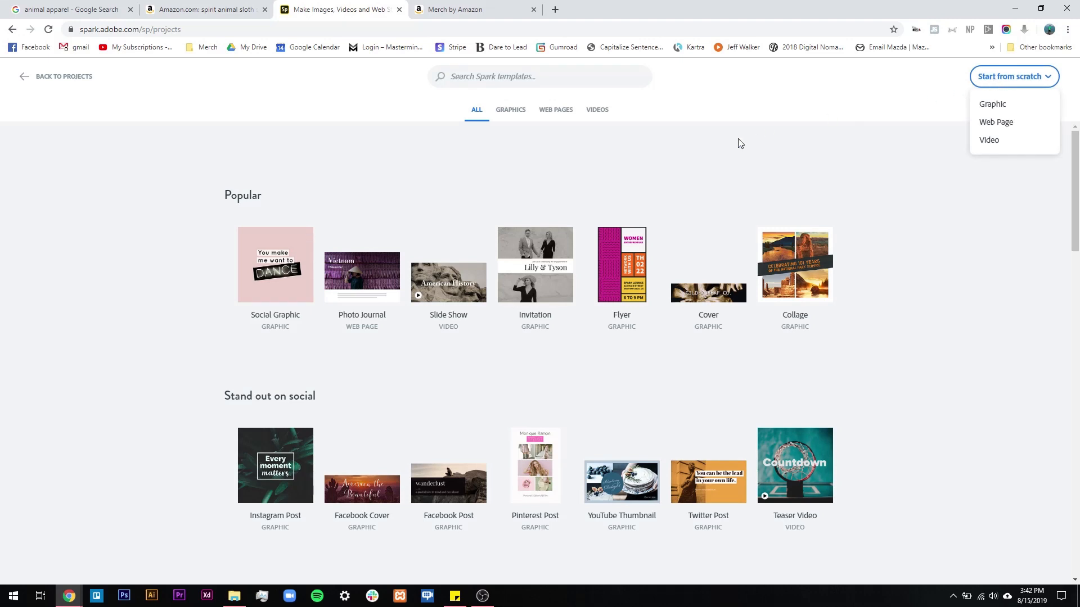
click(994, 106)
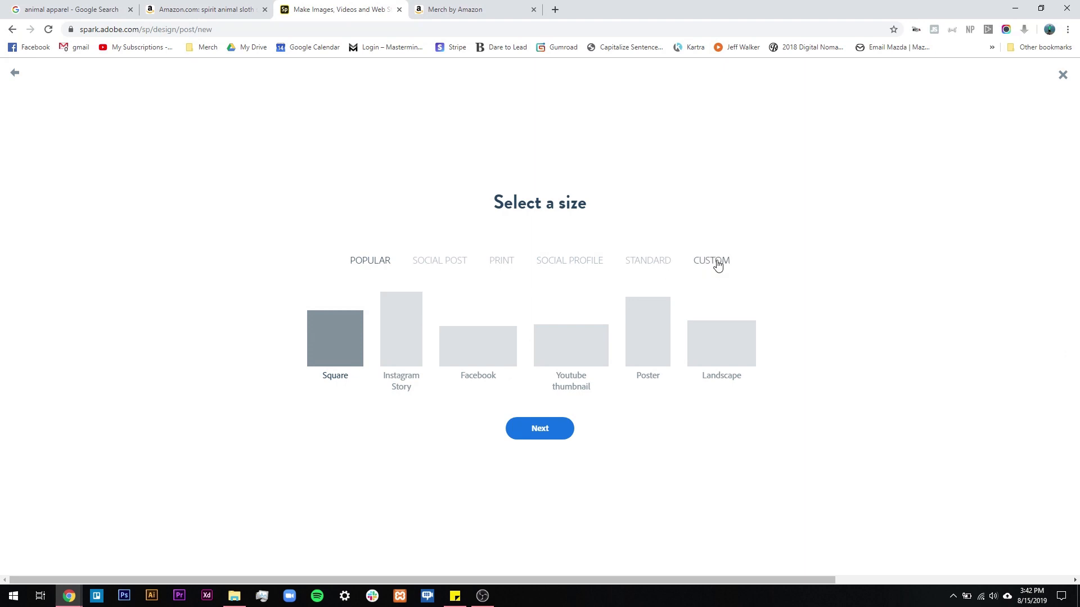
Give the new graphic a custom size with a width of 4500 px and continue to the post editor
click(713, 262)
click(406, 350)
text(45)
click(565, 348)
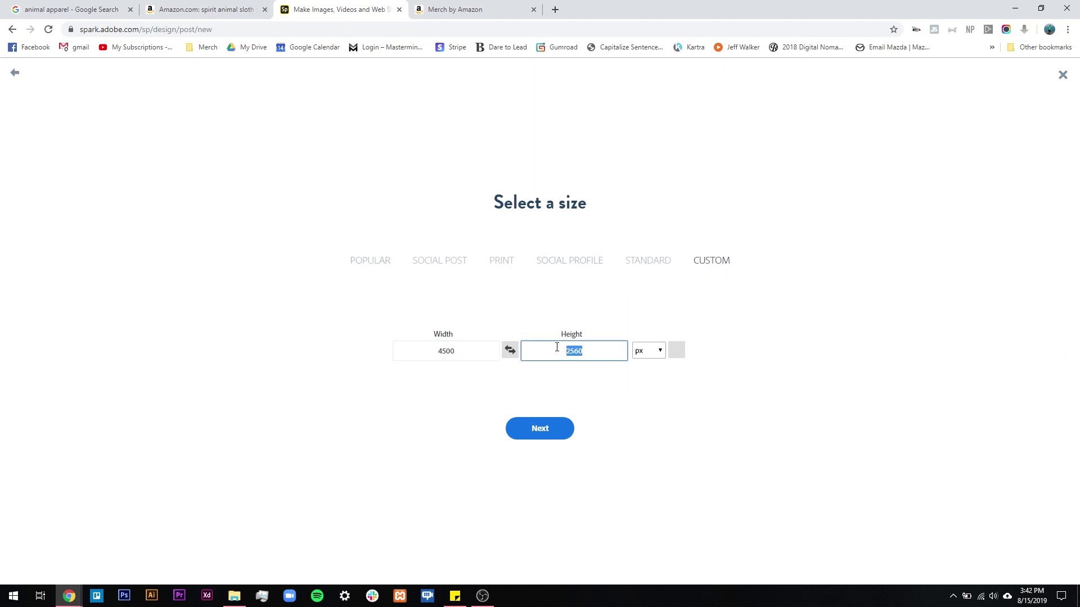
click(539, 434)
click(162, 487)
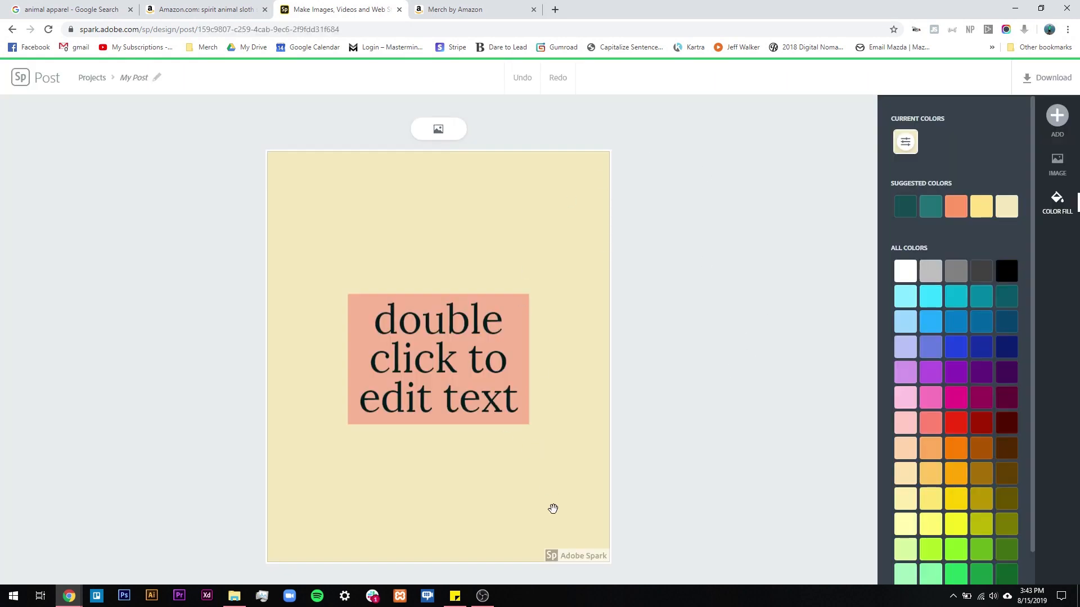
Remove the Adobe Spark watermark once from the post, continuing with the free Starter Plan
click(597, 548)
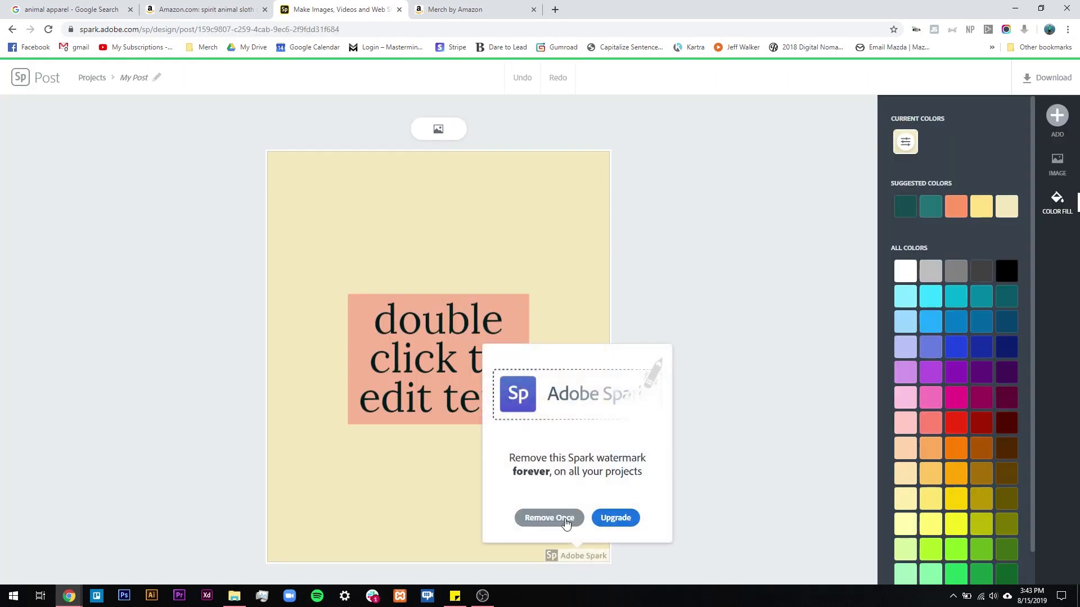
click(562, 518)
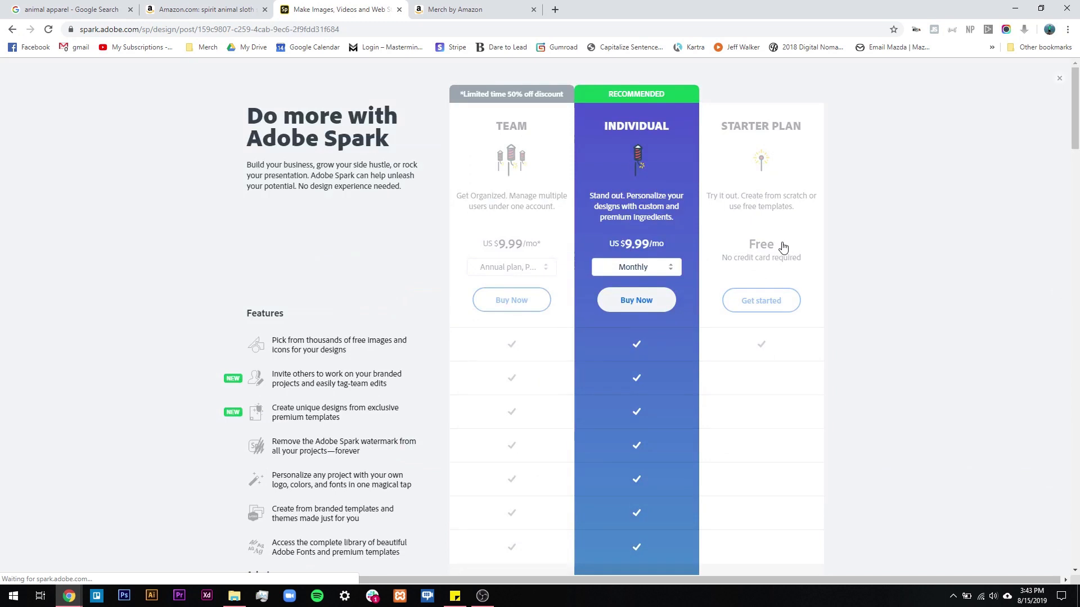
click(761, 299)
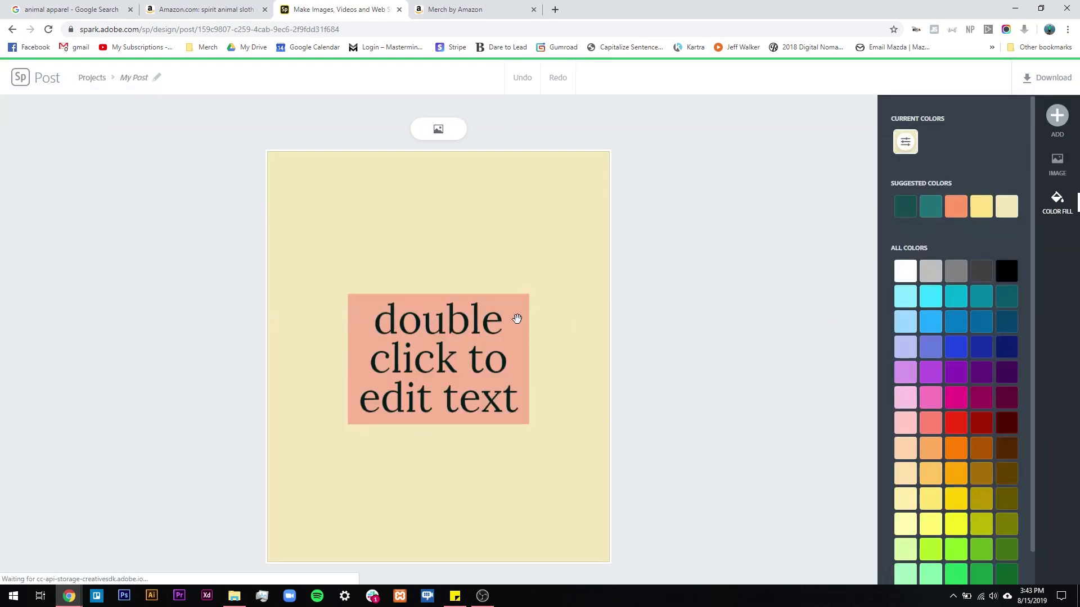
Replace the placeholder text with "My Spirit Animal" and move it to the upper part of the canvas, centred horizontally
click(461, 352)
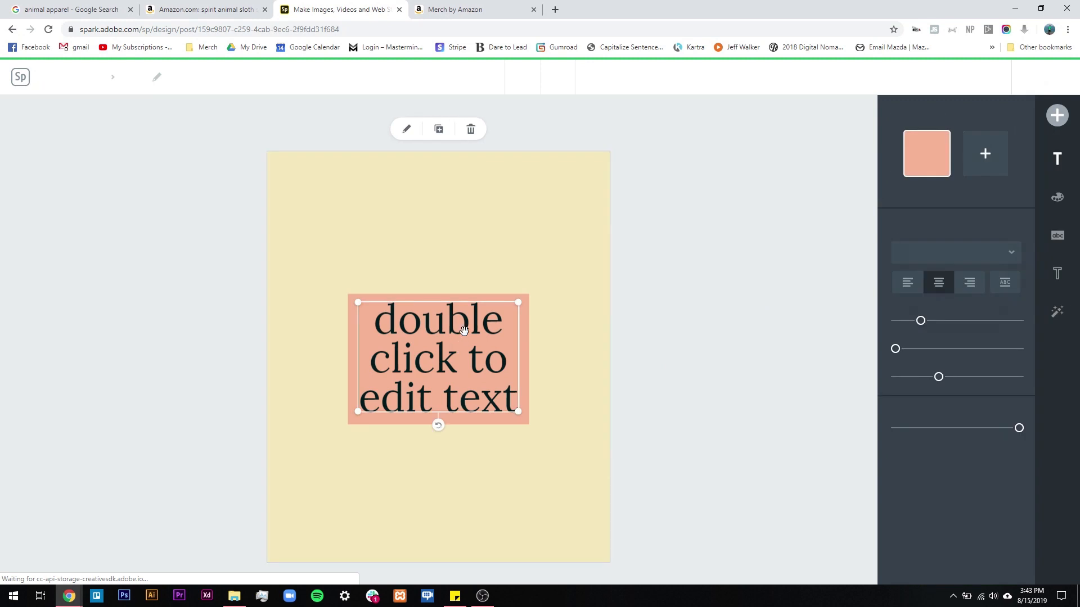
double_click(459, 339)
drag(678, 281, 318, 286)
text(My Spirit Animal)
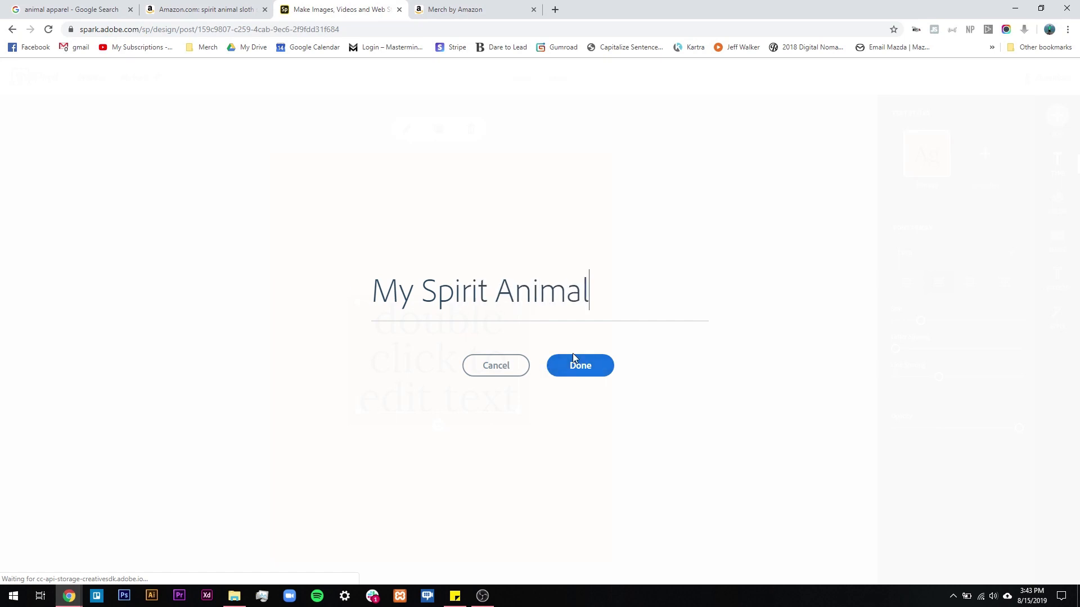
click(596, 367)
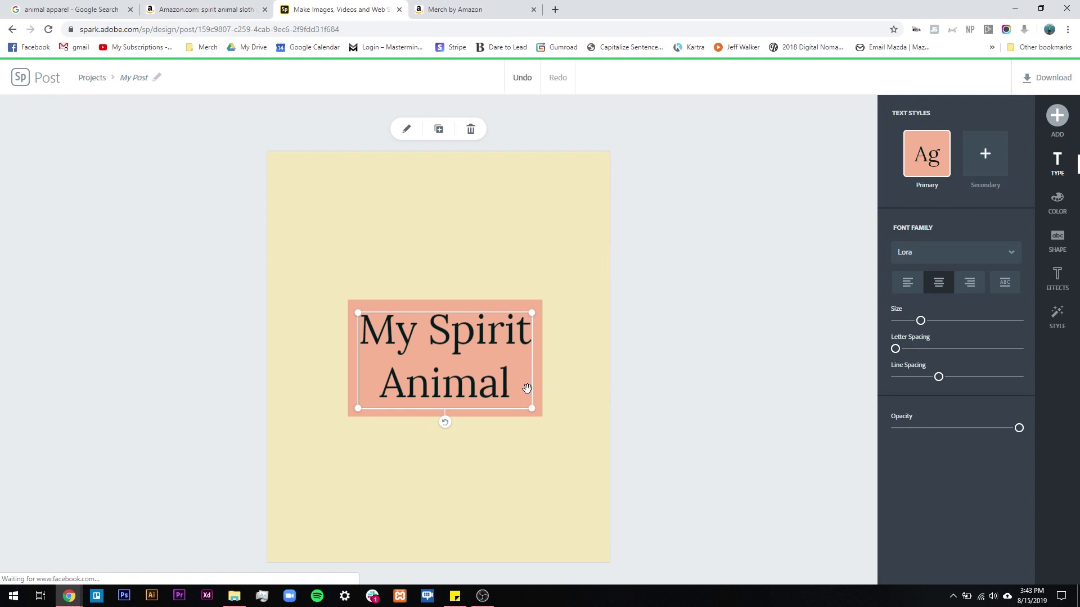
drag(466, 318, 459, 183)
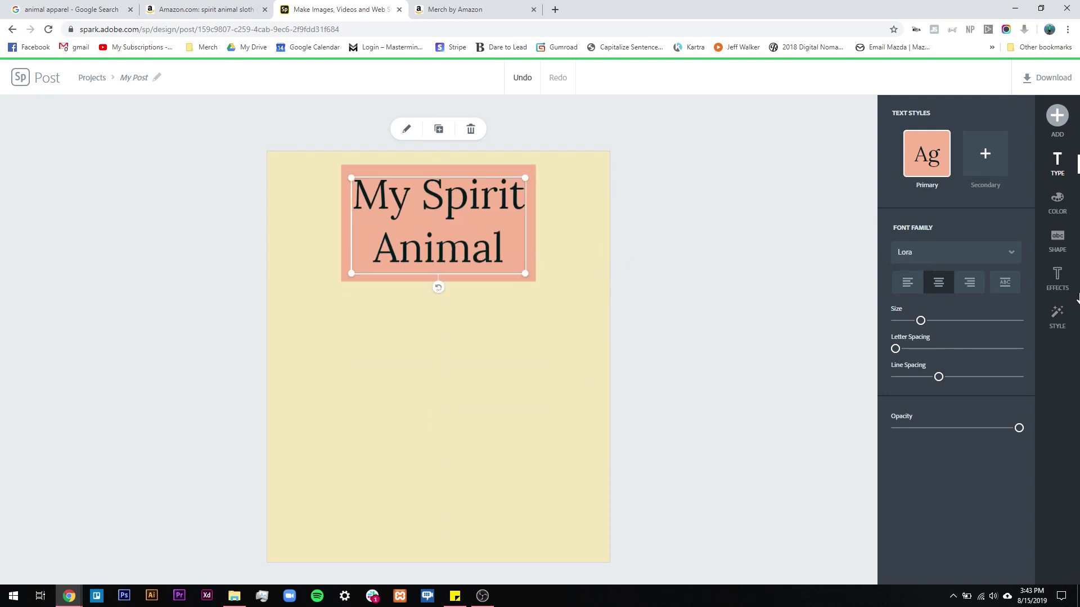
Remove the backing shape behind the "My Spirit Animal" text
click(1057, 239)
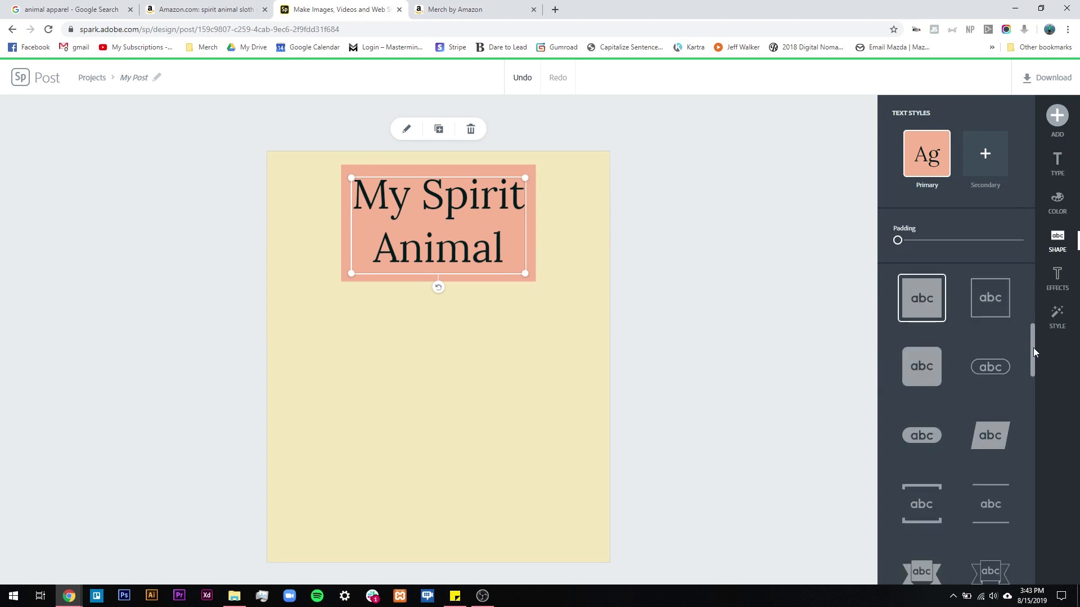
scroll(1034, 352, up, 5)
click(922, 314)
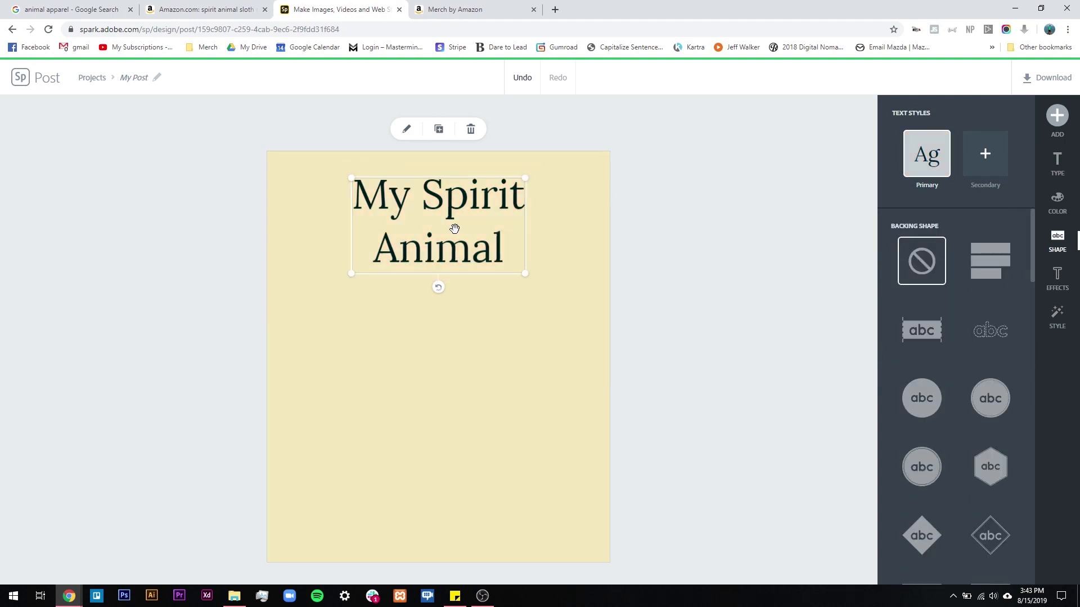
Change the font of the "My Spirit Animal" text to Raleway Heavy
click(1057, 164)
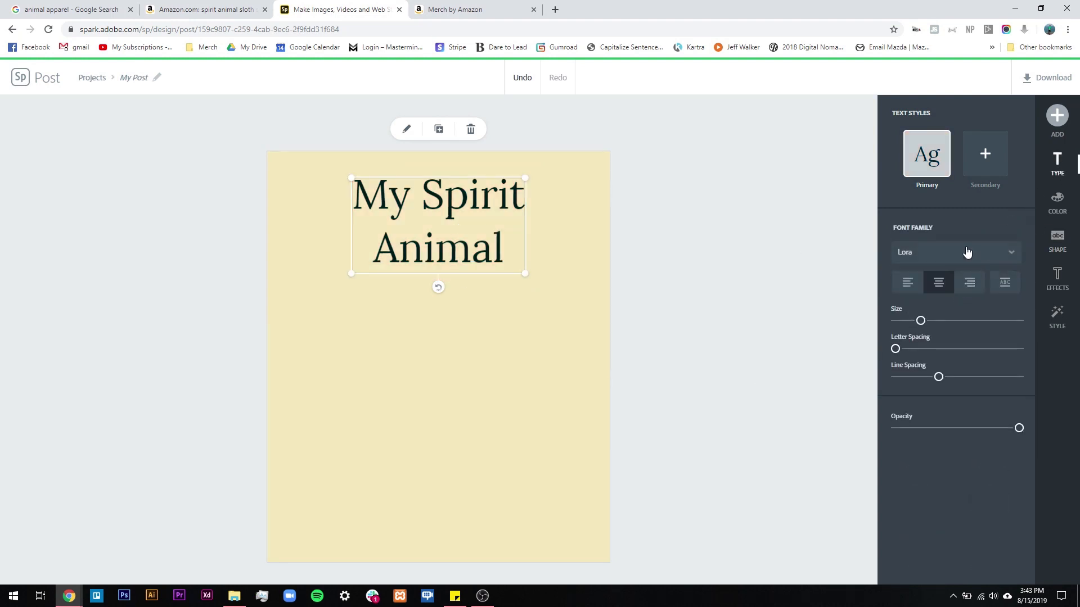
click(967, 252)
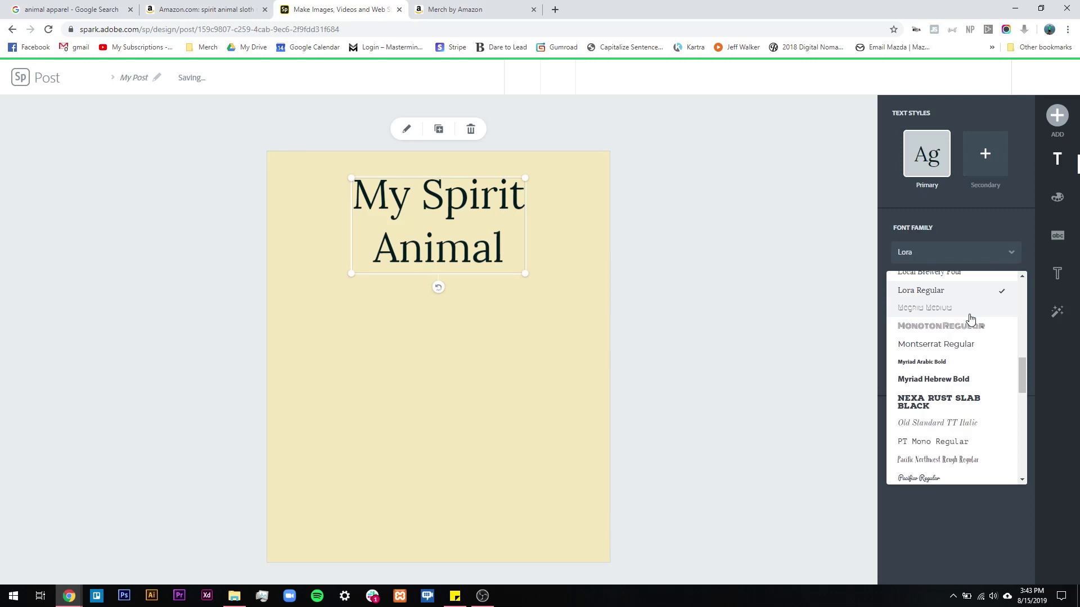
scroll(984, 380, down, 1)
scroll(984, 380, down, 1)
scroll(985, 394, down, 3)
click(949, 331)
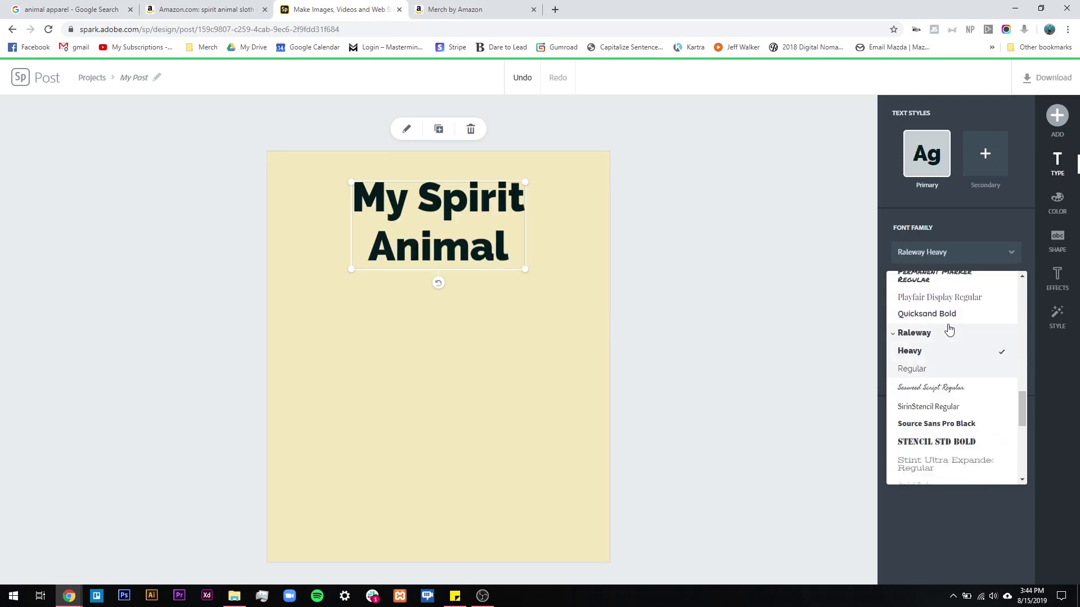
click(1017, 227)
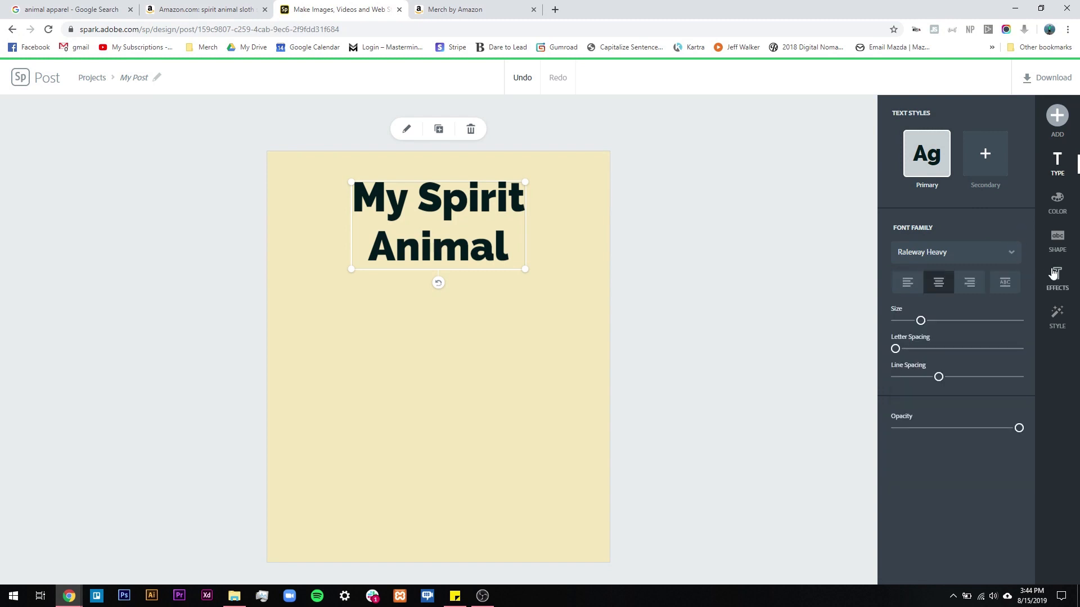
Colour the "My Spirit Animal" text white and fill the canvas background with black
click(1057, 202)
click(905, 398)
click(580, 358)
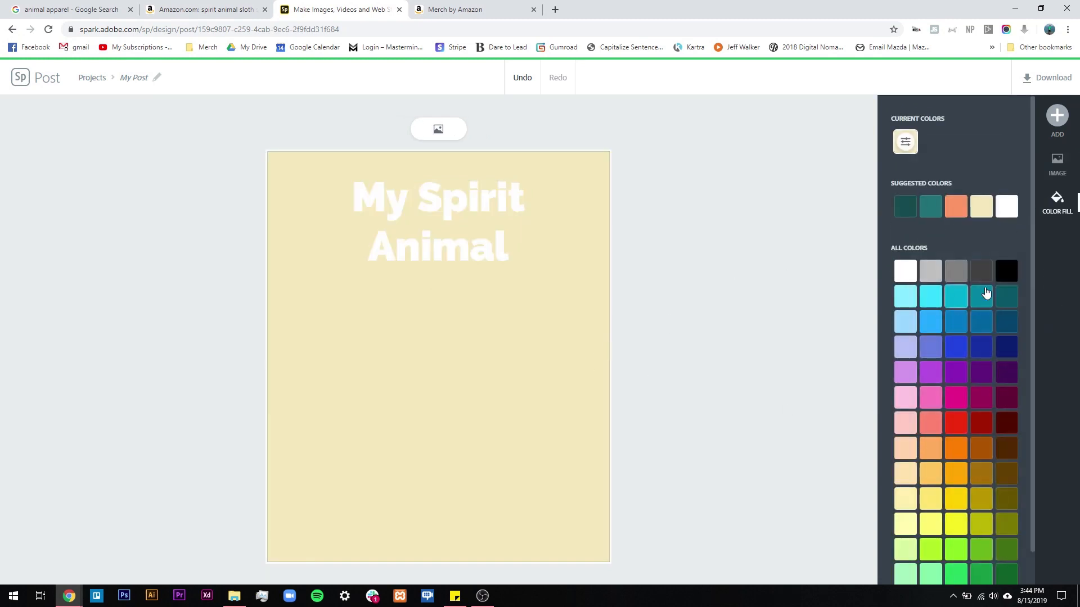
click(1007, 271)
Set the "MY SPIRIT ANIMAL" text in capitals, enlarge it to nearly the full canvas width and place it at the canvas's upper edge
click(498, 251)
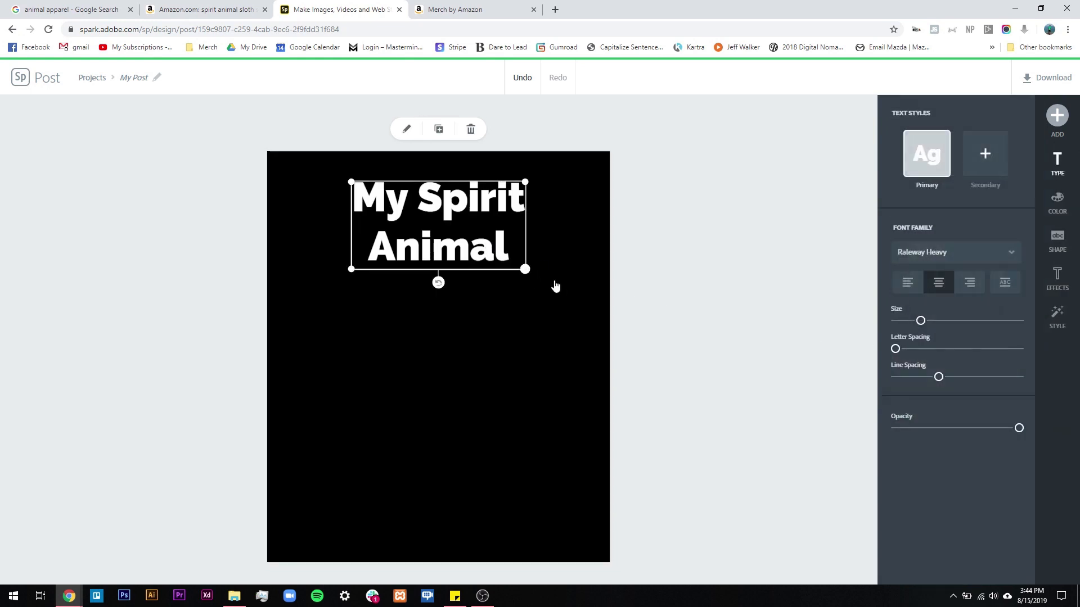
drag(525, 262, 653, 326)
drag(568, 279, 495, 225)
click(654, 311)
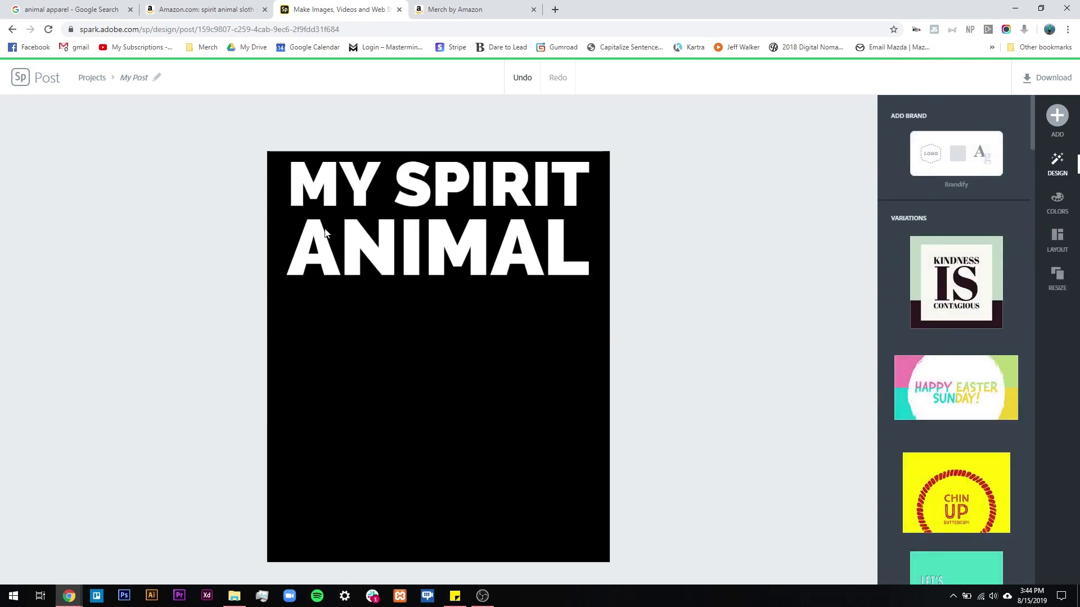
Start adding an icon to the design and search the icon library for "sloth"
click(1057, 118)
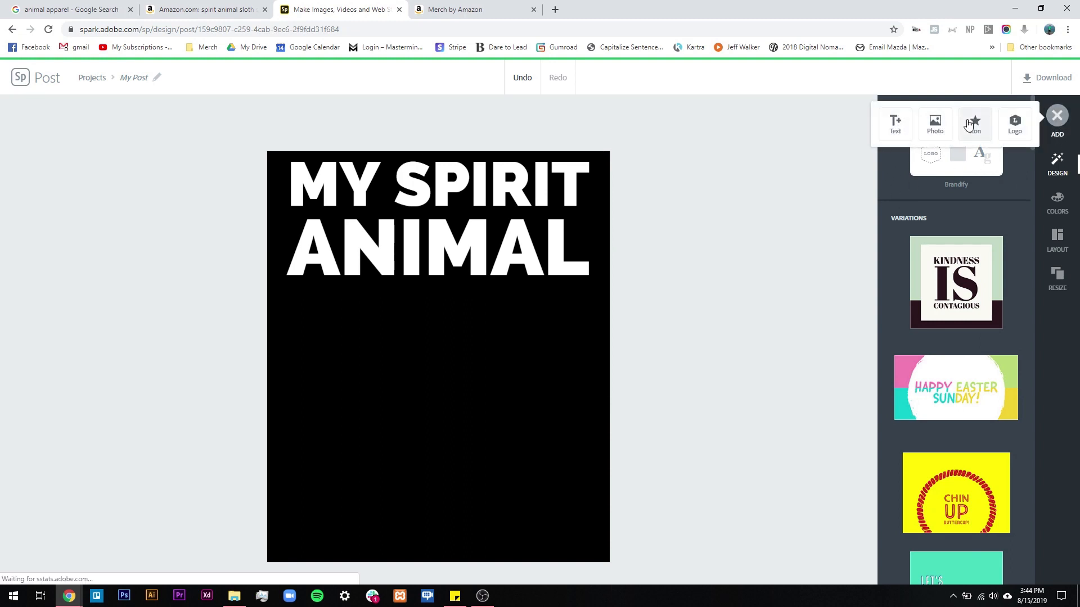
click(974, 122)
text(singer)
key(Return)
key(ctrl+a)
text(sloth)
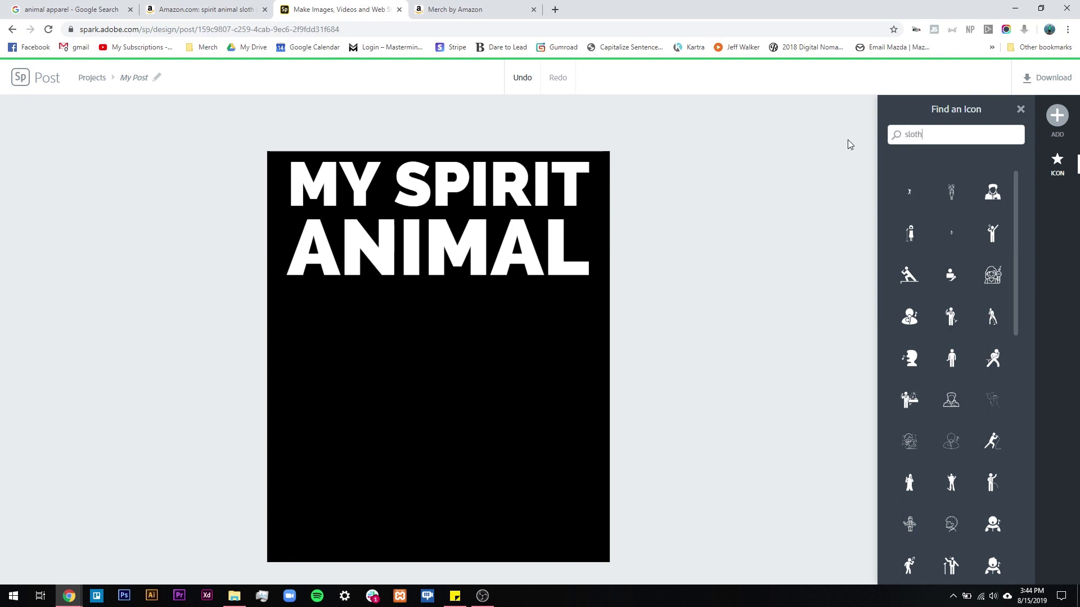
key(Return)
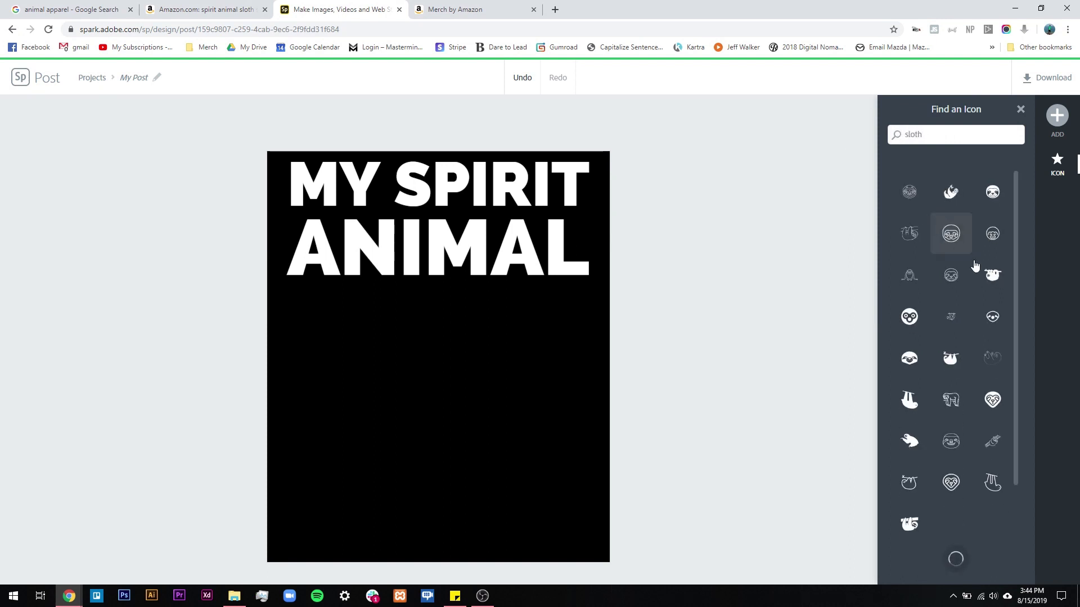
Look through the sloth icons and add the solid sloth hanging from a branch to the design
scroll(950, 318, down, 3)
scroll(949, 337, down, 1)
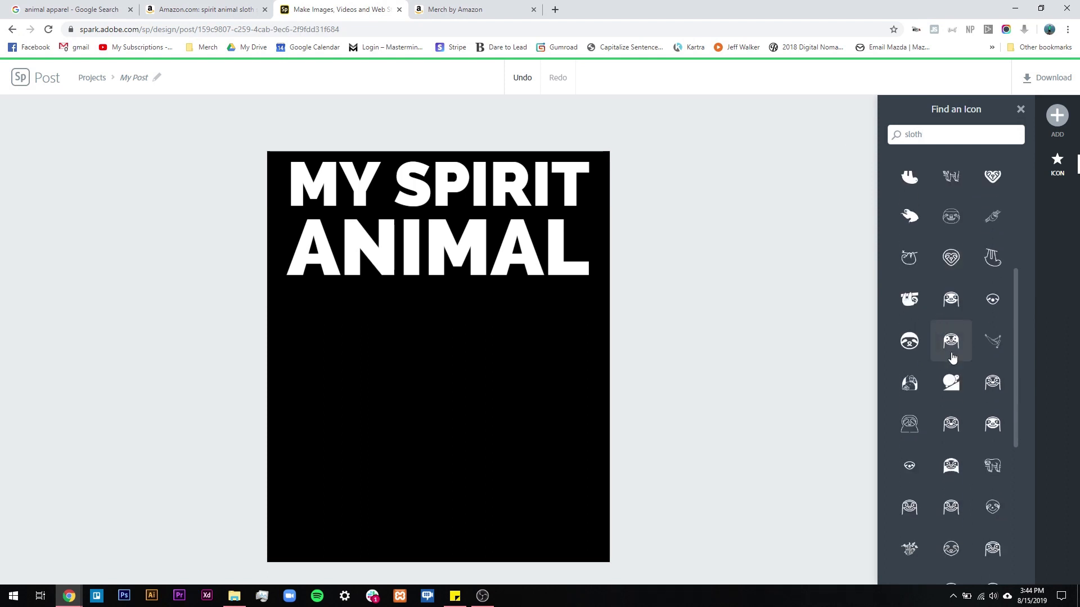
scroll(956, 292, down, 1)
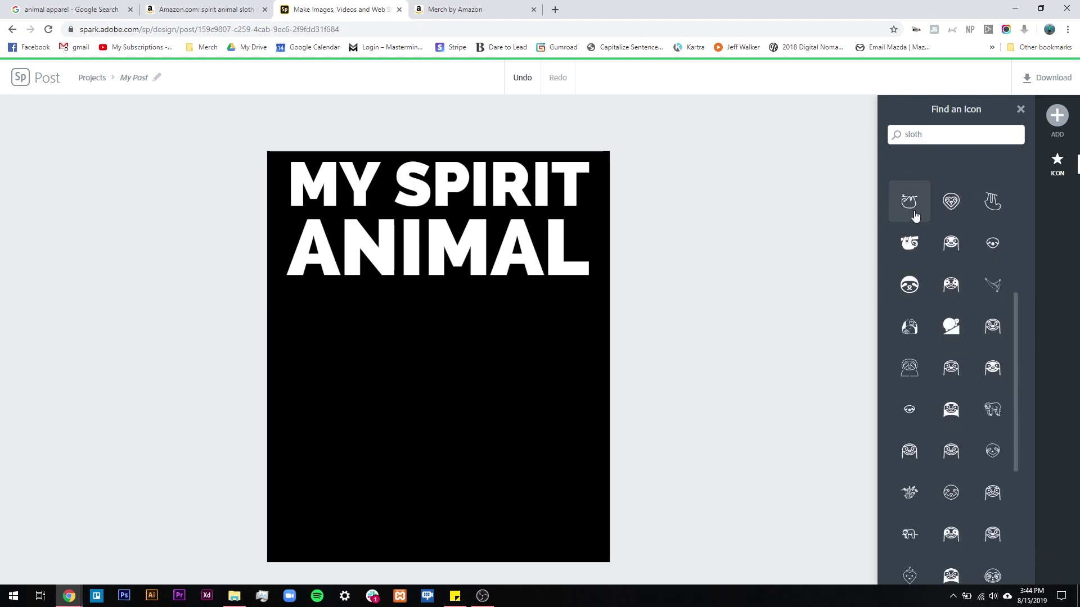
scroll(955, 433, down, 5)
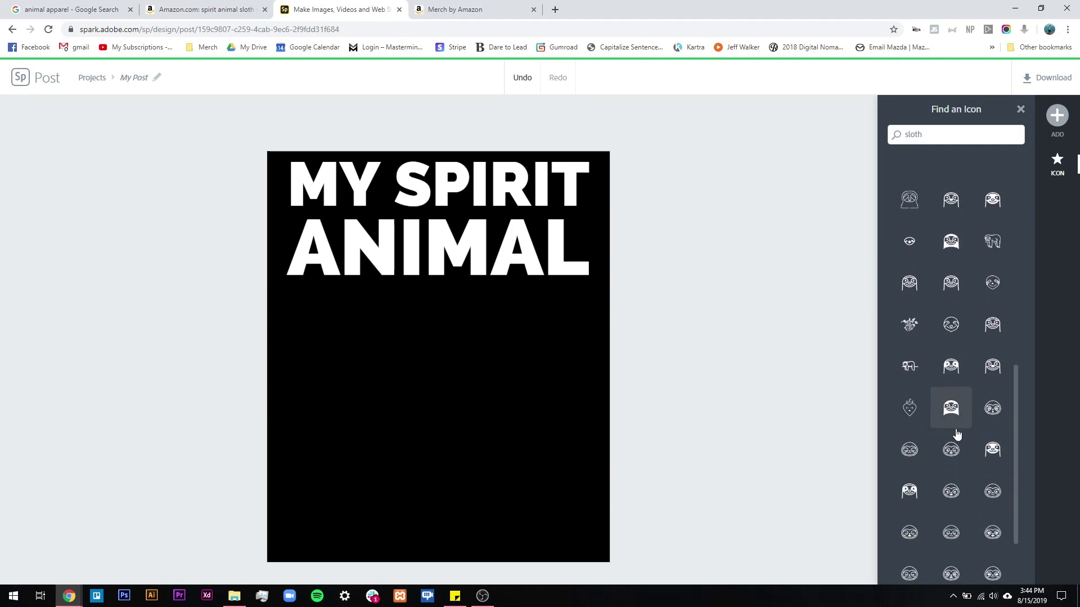
scroll(954, 431, up, 9)
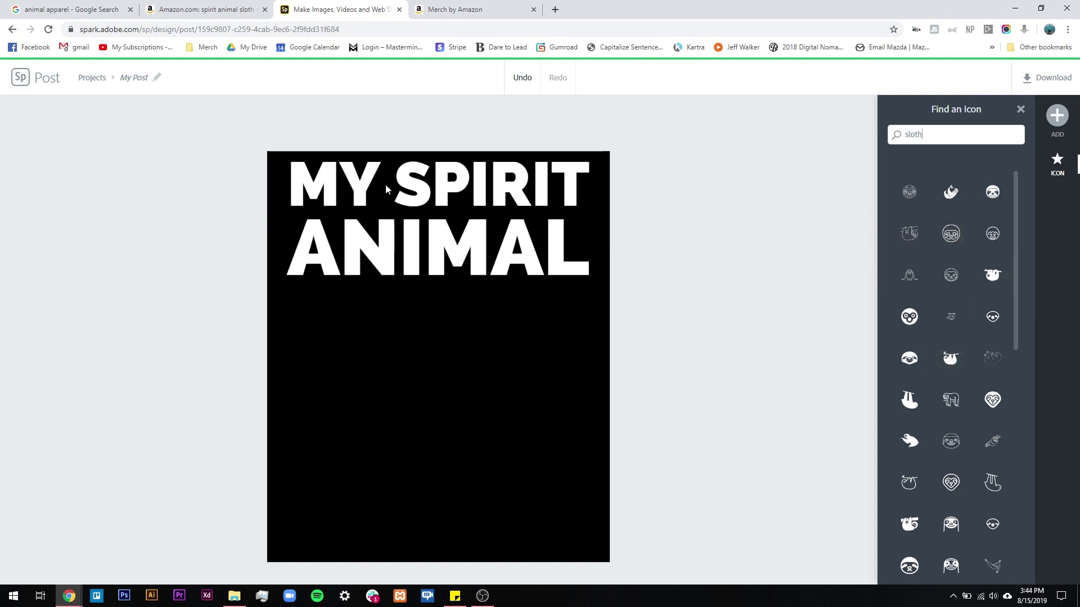
scroll(948, 359, down, 1)
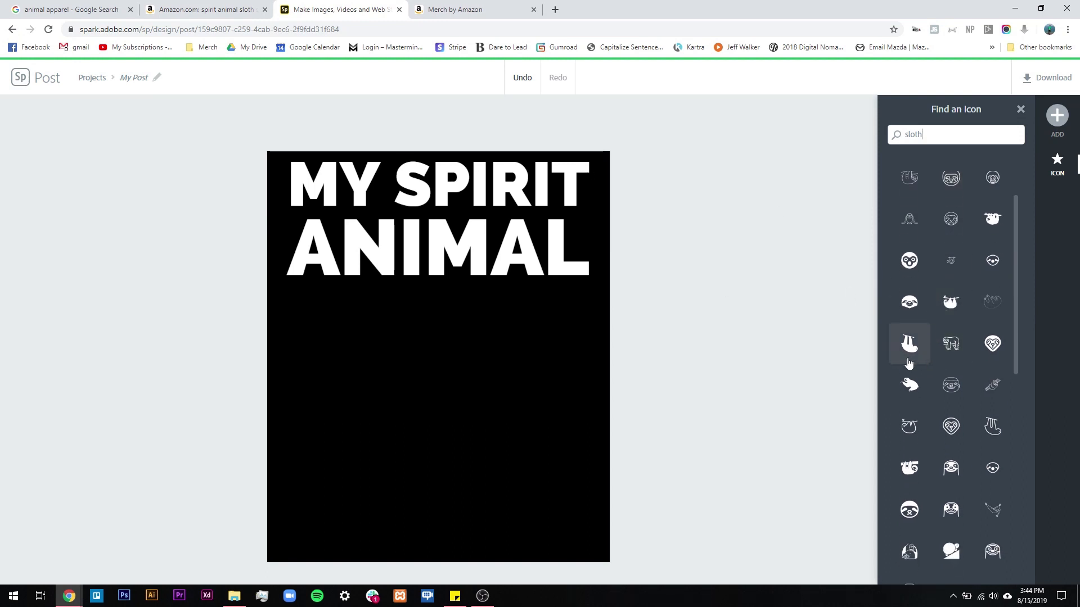
click(900, 421)
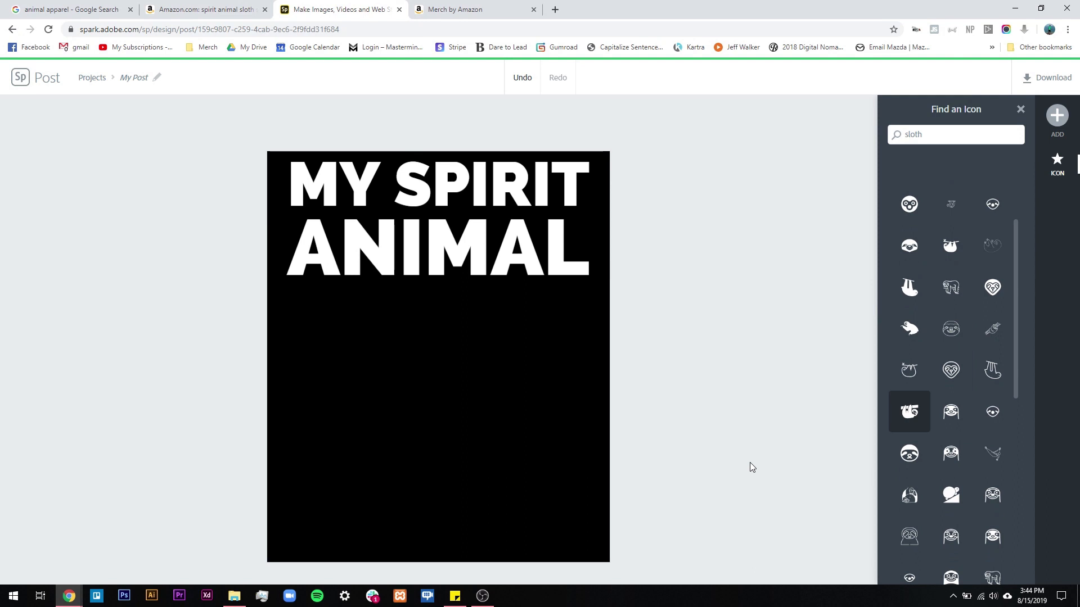
Enlarge the hanging sloth icon, centre it directly below the word "ANIMAL" and colour it white
drag(506, 412, 634, 513)
drag(549, 427, 477, 425)
drag(563, 513, 520, 477)
drag(435, 366, 463, 356)
click(1057, 201)
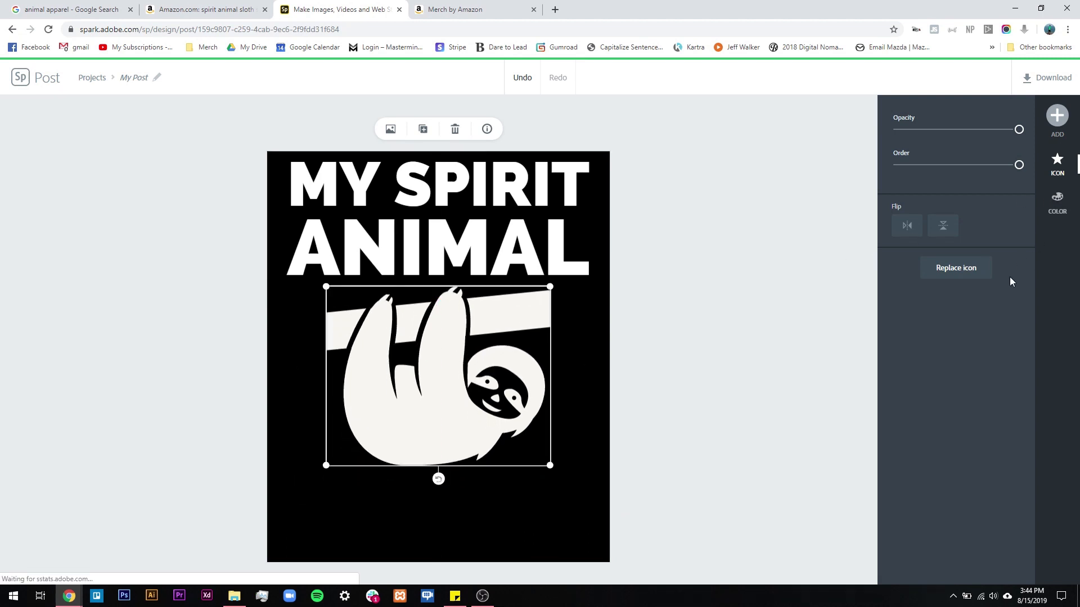
click(803, 310)
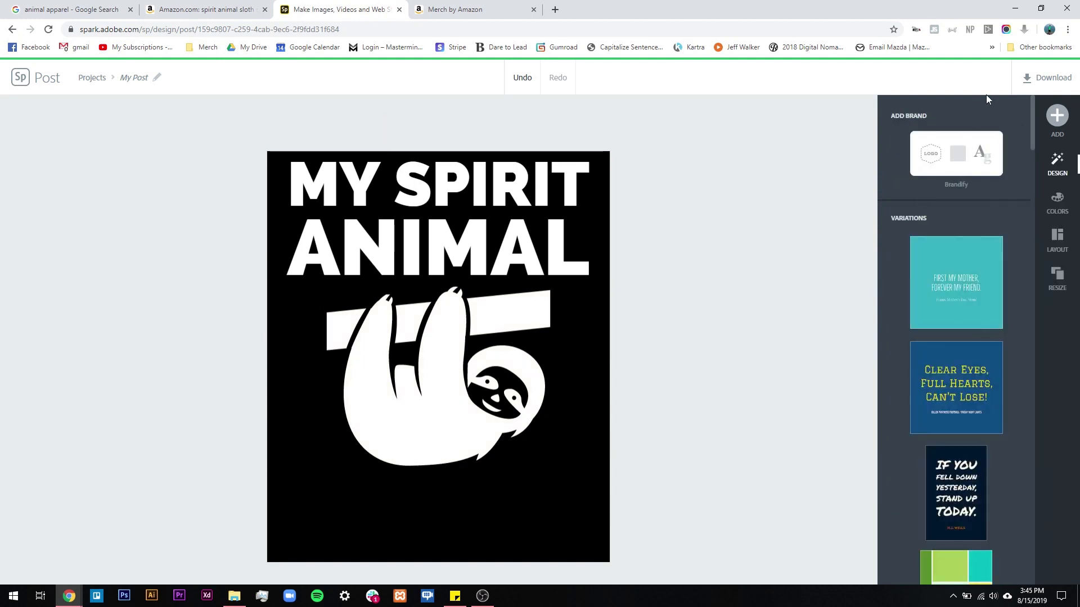
Download the design as a PNG with a transparent background
click(1042, 77)
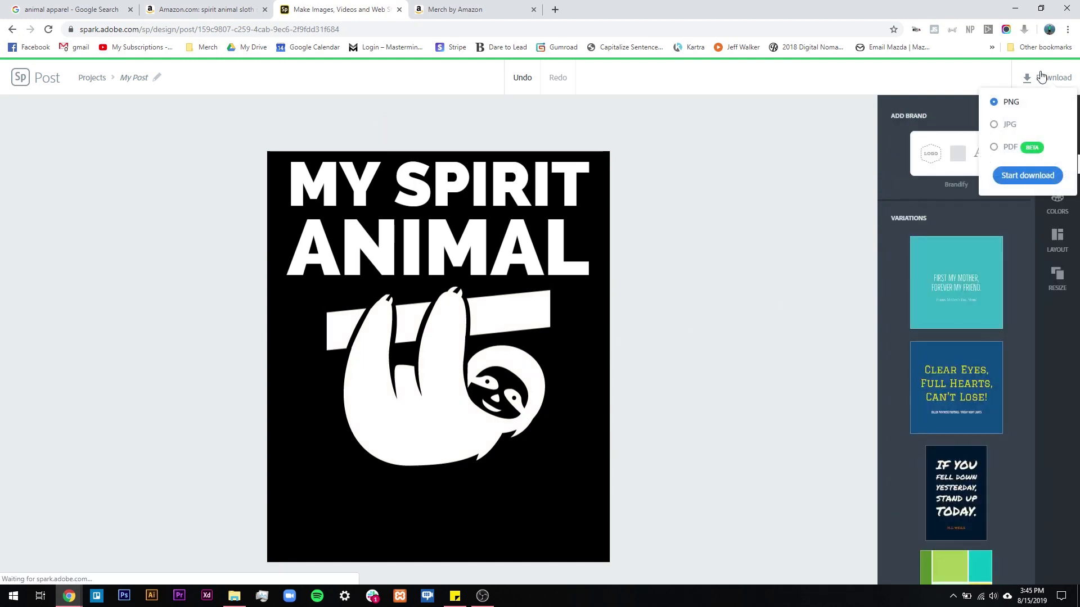
click(1007, 178)
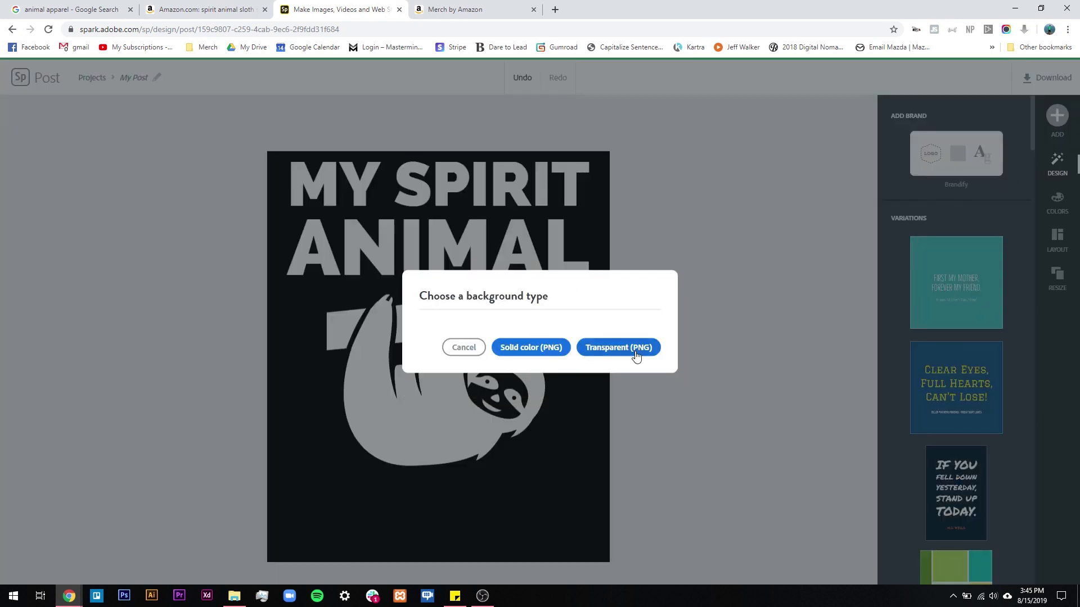
click(635, 356)
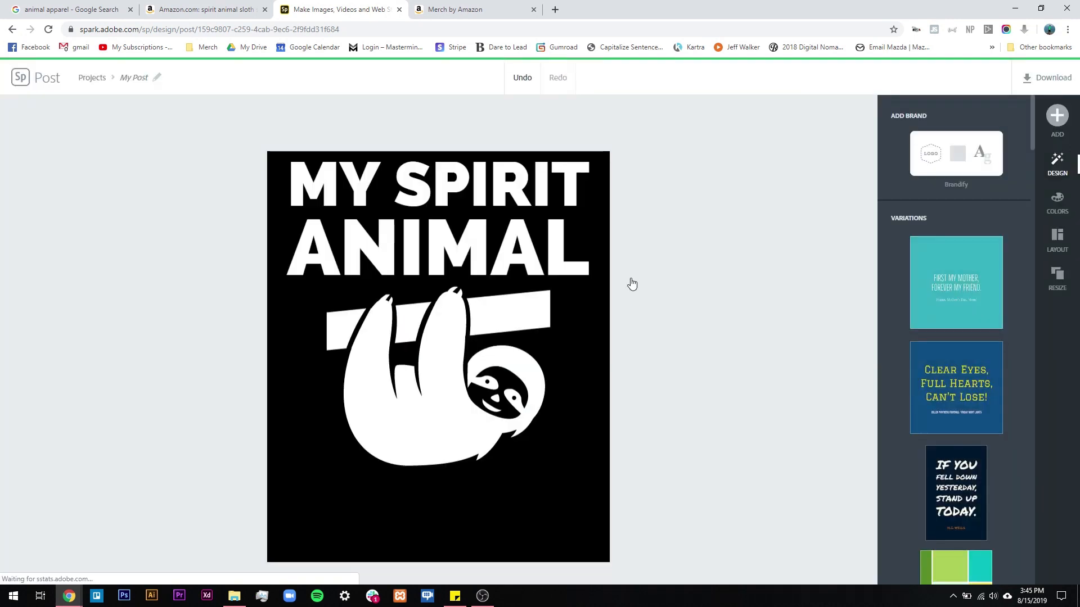
Switch to Merch by Amazon and examine the product types and details on the page for creating multiple products
click(456, 10)
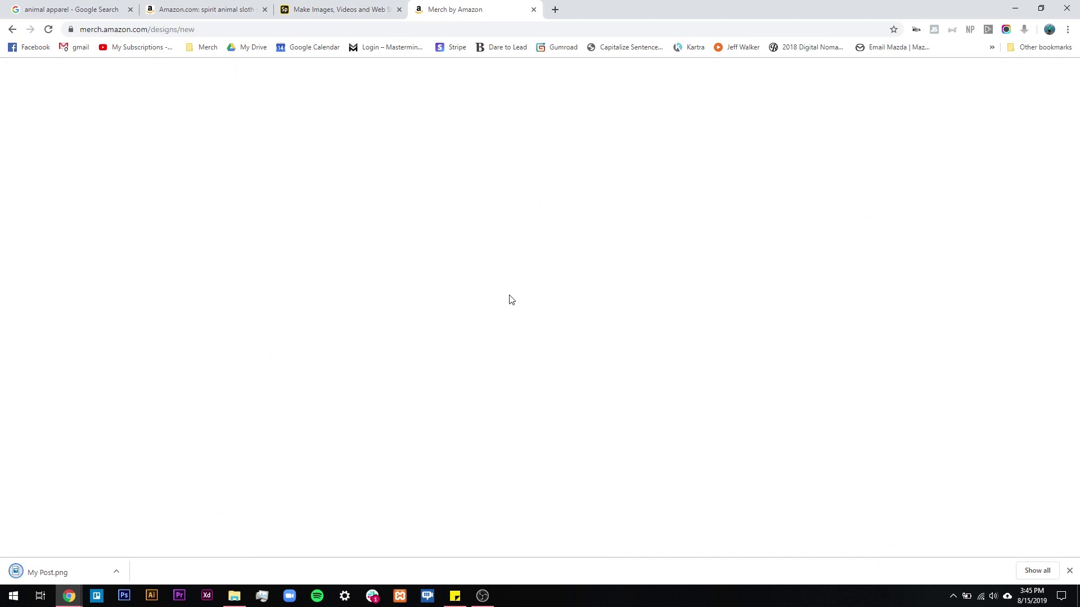
scroll(770, 345, down, 5)
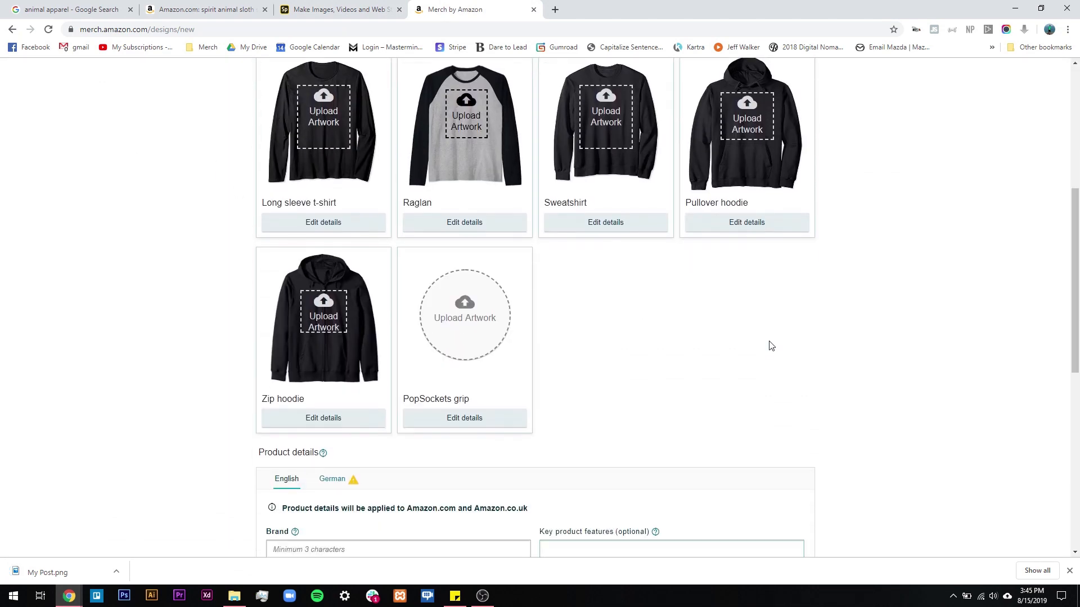
scroll(770, 345, down, 2)
scroll(758, 336, up, 8)
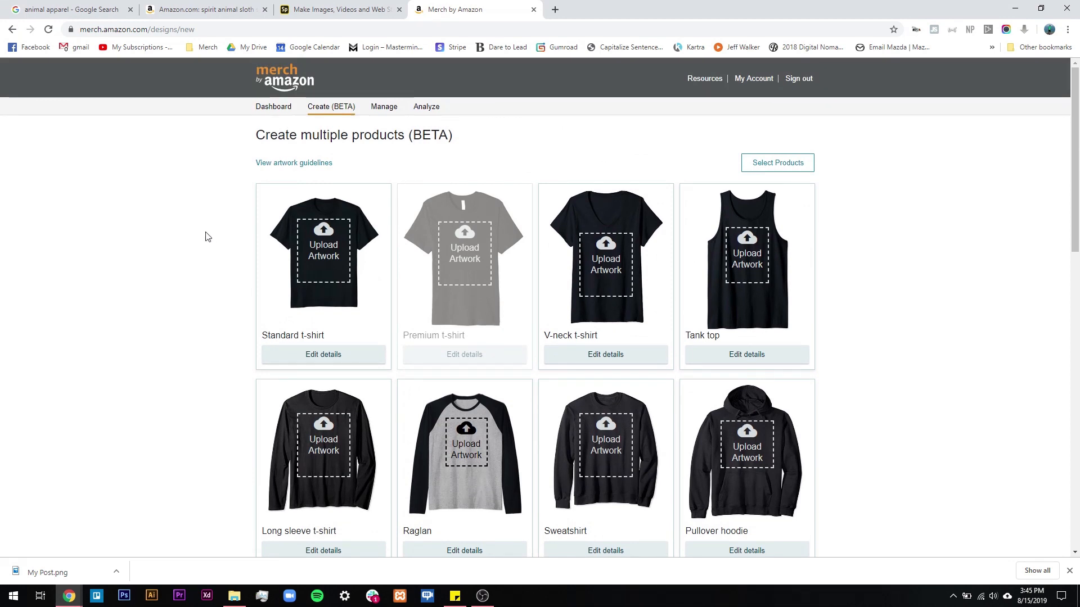
scroll(227, 213, down, 4)
scroll(218, 255, up, 2)
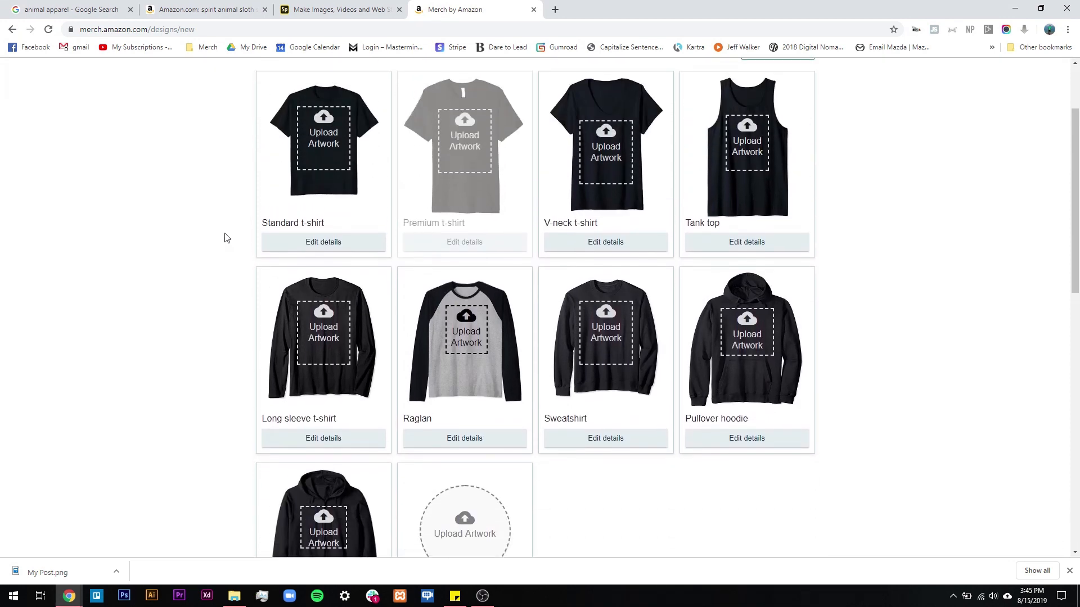
scroll(324, 151, up, 2)
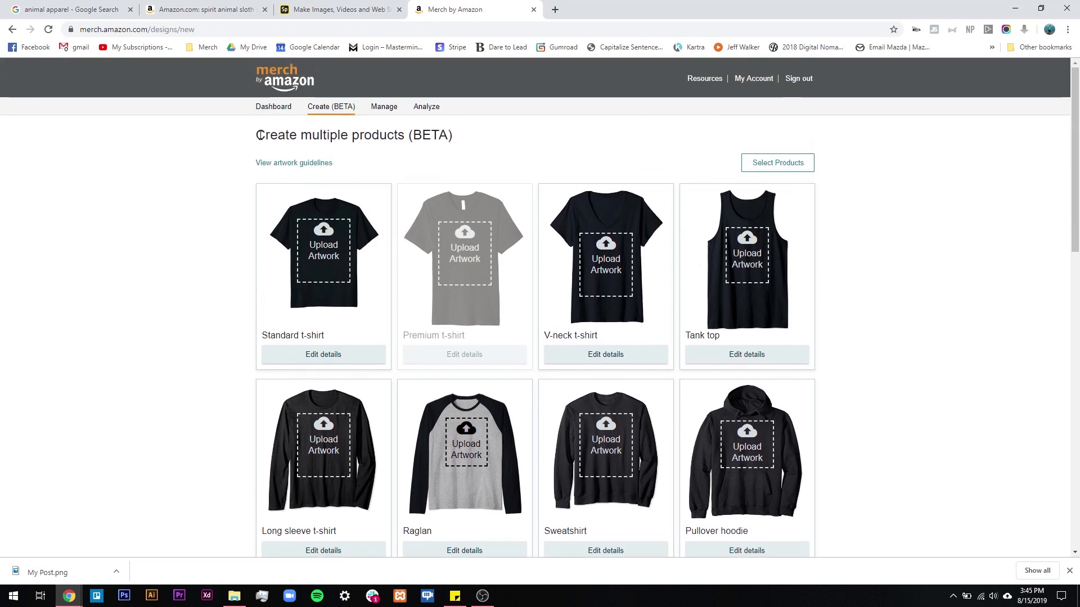
drag(261, 135, 411, 131)
click(388, 141)
Upload My Post.png from the Downloads folder as the artwork for the Standard t-shirt
scroll(264, 181, down, 2)
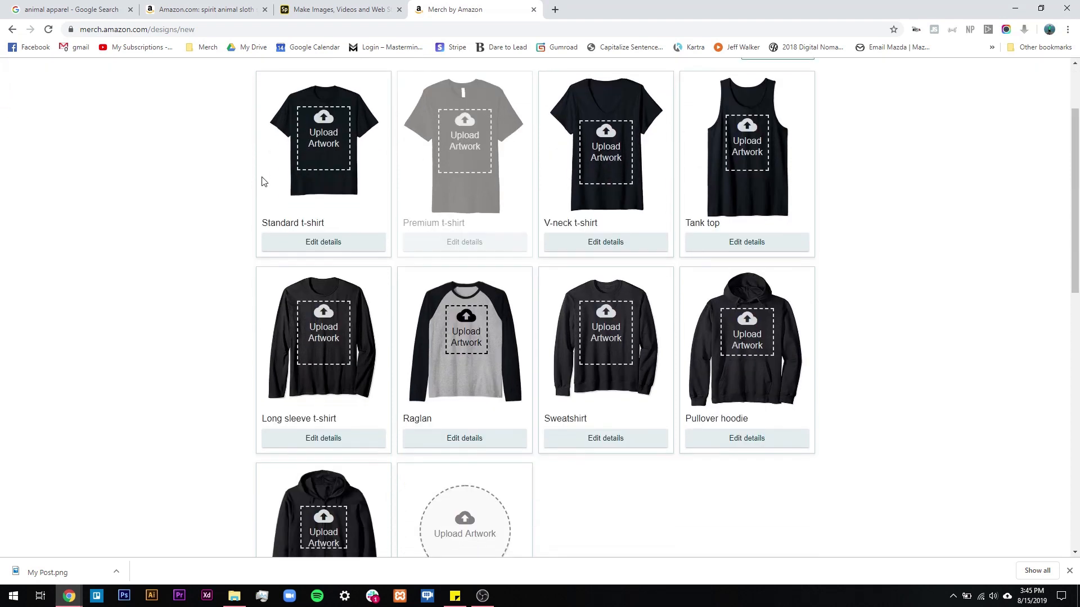
click(332, 144)
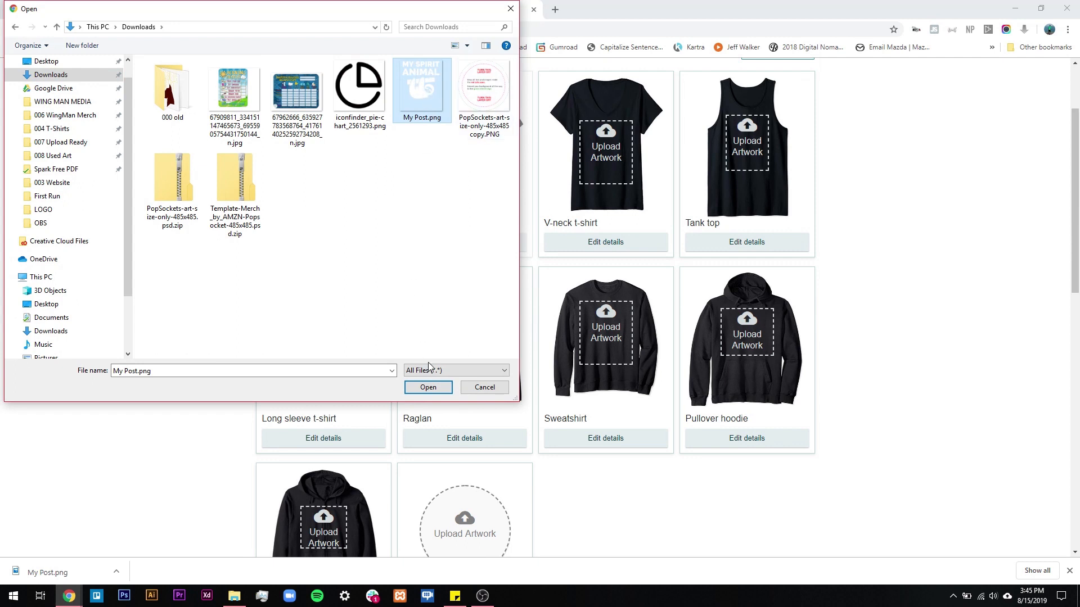
click(426, 387)
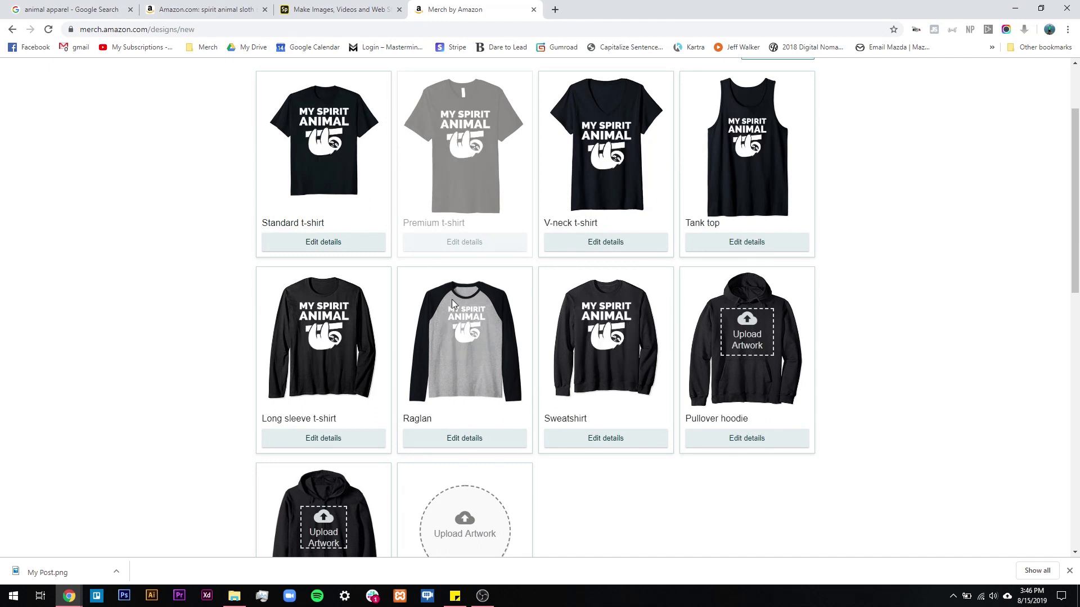
Open the Standard t-shirt's details and check which of the other products still need artwork
click(335, 248)
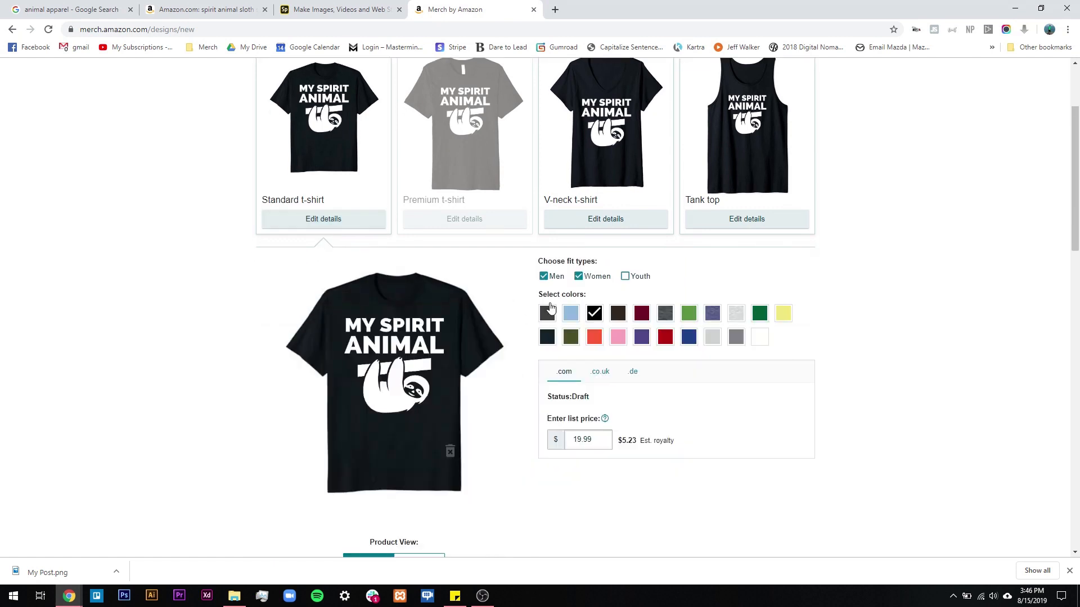
scroll(966, 366, down, 8)
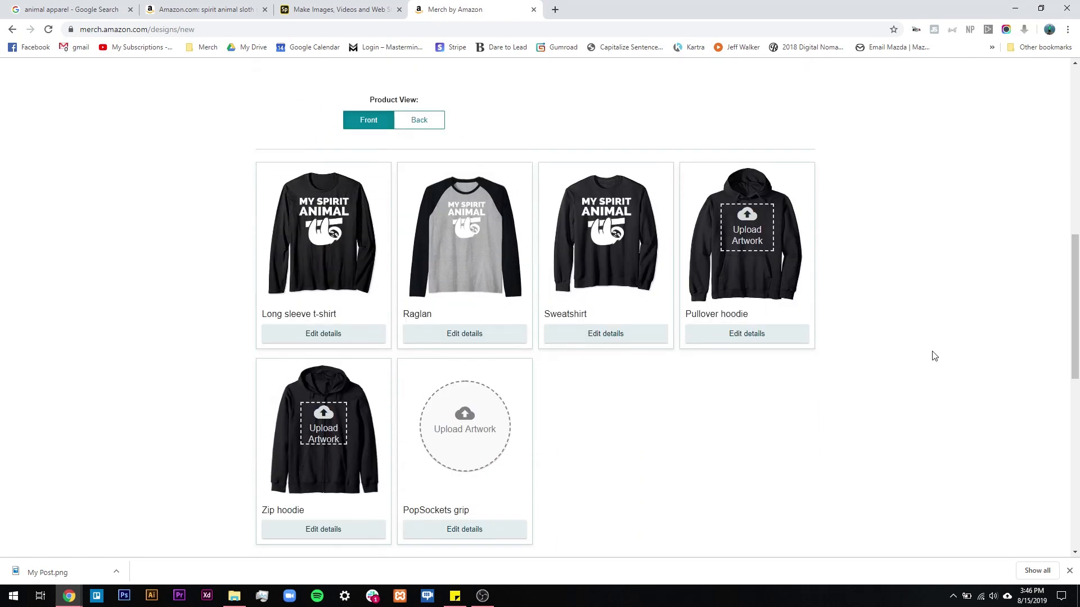
scroll(934, 356, down, 1)
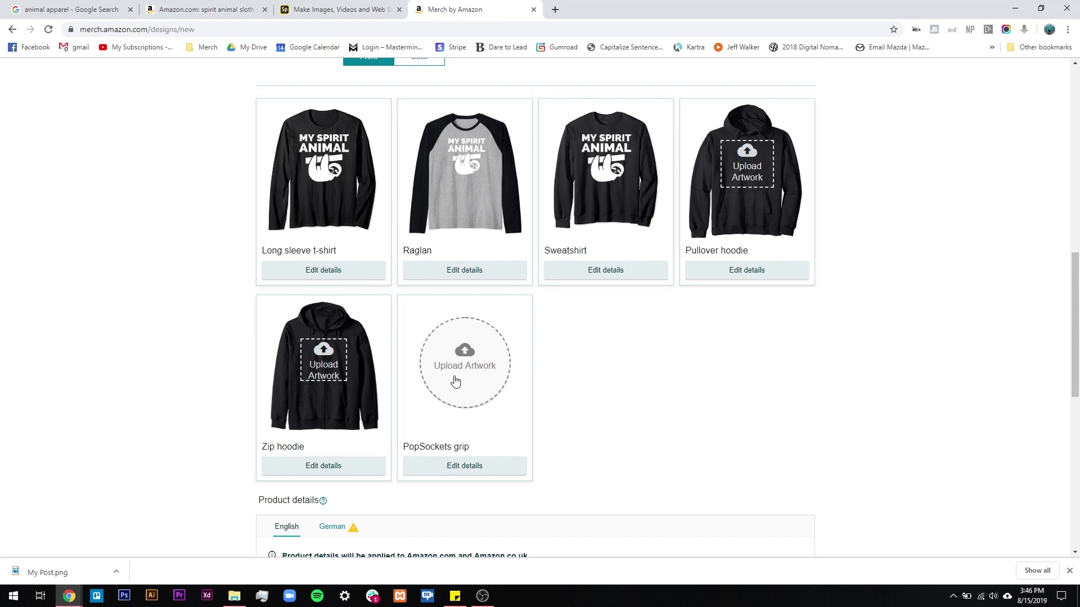
Switch to Adobe Spark and resize the sloth design's custom canvas to a height of 4050 px
click(340, 10)
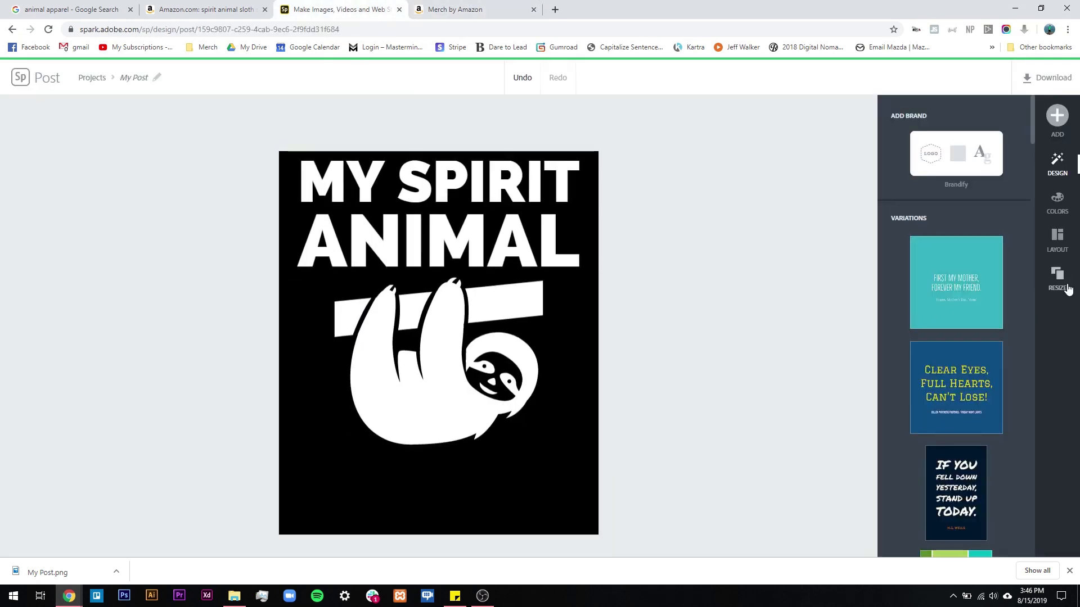
click(1054, 275)
click(968, 304)
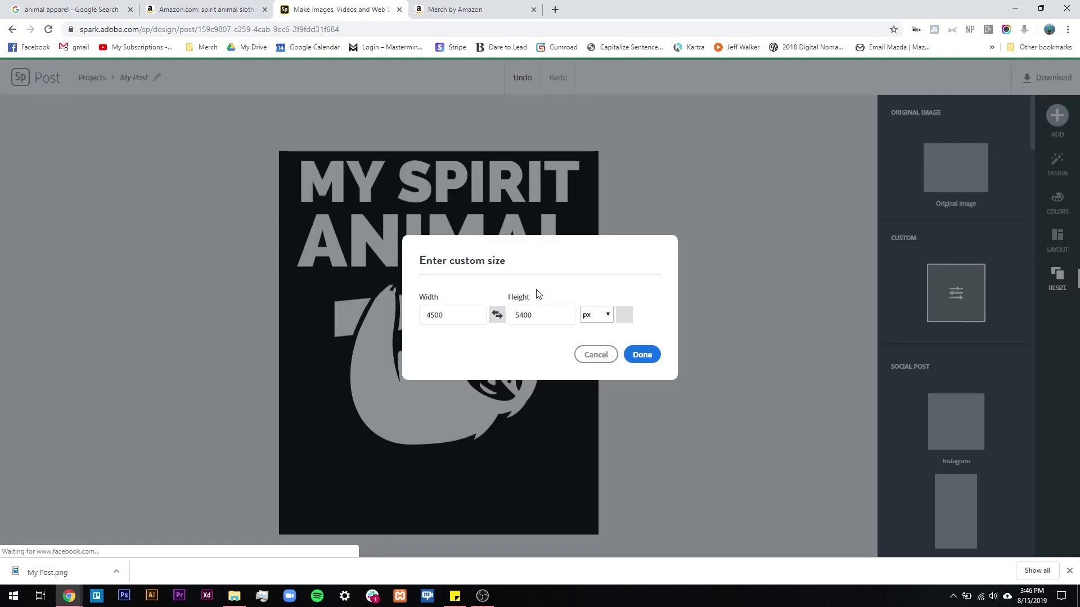
click(536, 313)
text(4050)
click(641, 355)
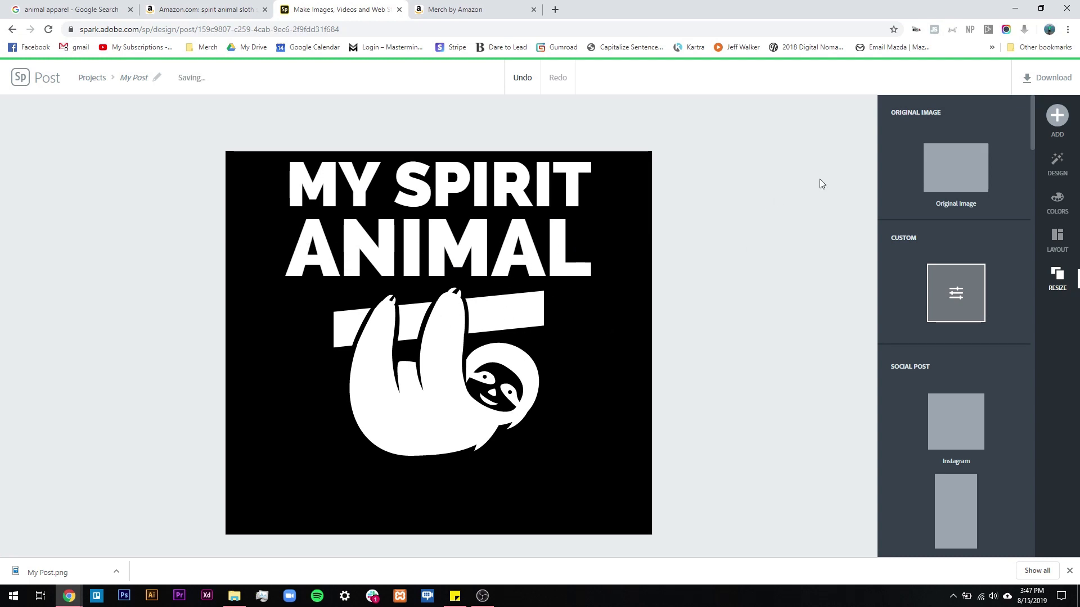
Download the 4050 px high design as a PNG with a transparent background
click(1045, 76)
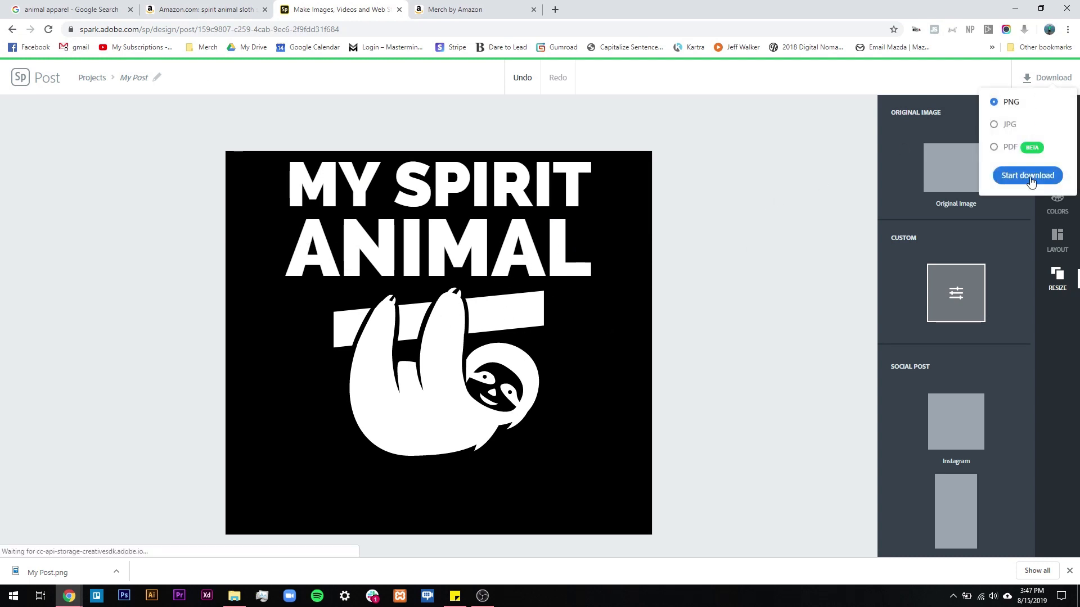
click(1031, 175)
click(632, 334)
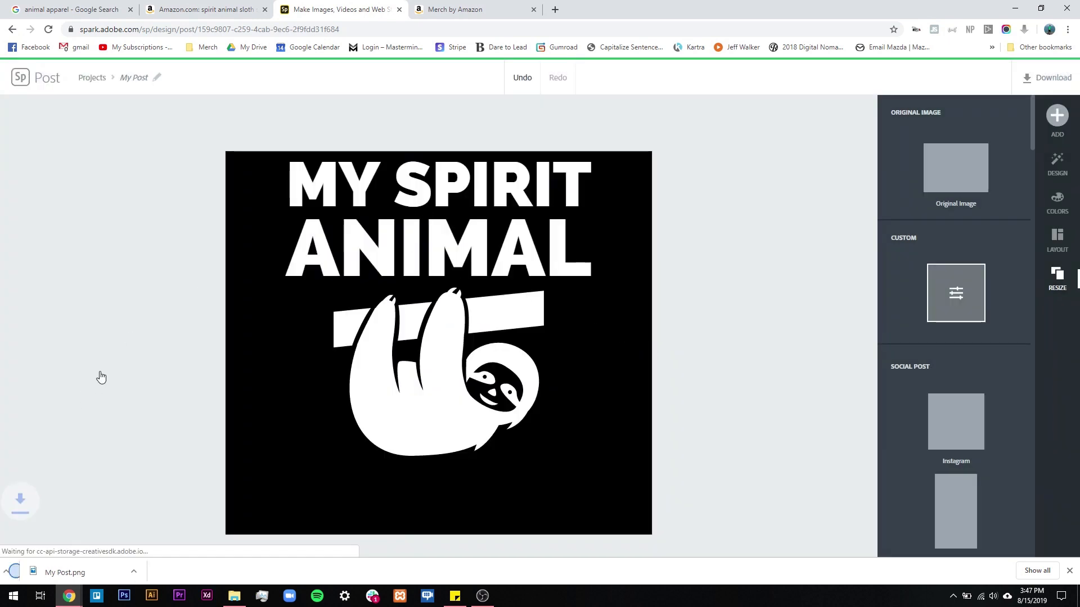
Switch to Merch by Amazon and upload the newly downloaded 4050 px high PNG as the Pullover hoodie's artwork
click(479, 8)
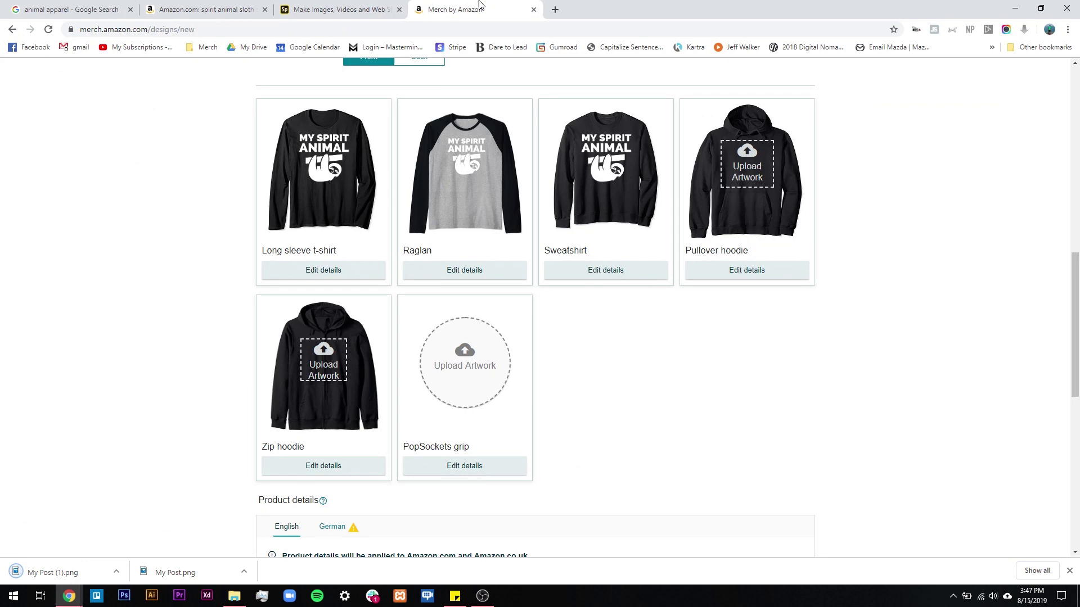
click(694, 182)
click(420, 93)
click(428, 387)
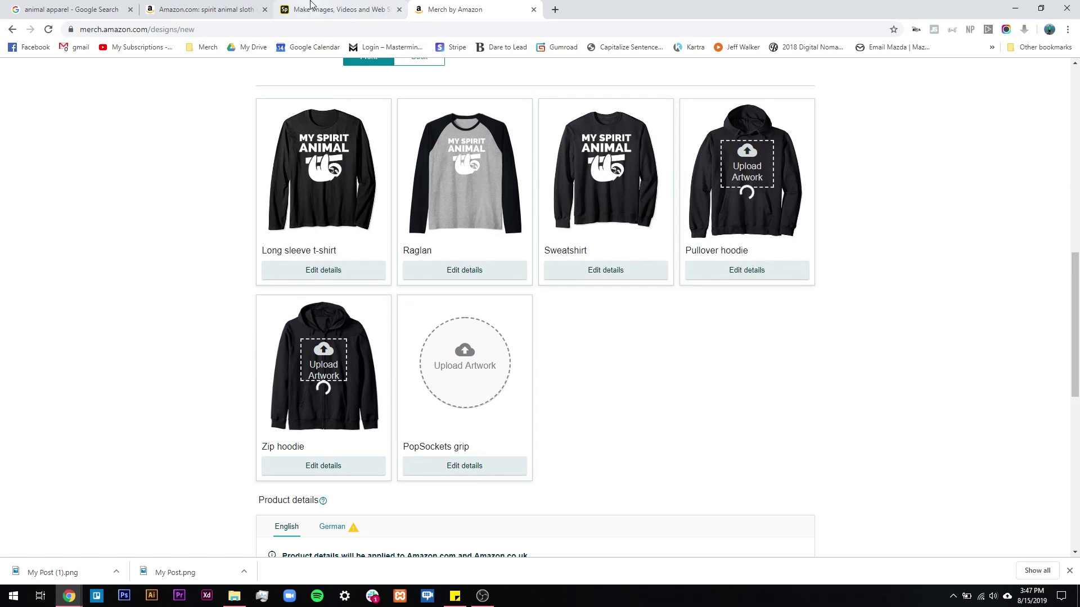
Switch to Adobe Spark and resize the custom canvas to 485 × 485 px for the PopSockets grip
click(337, 9)
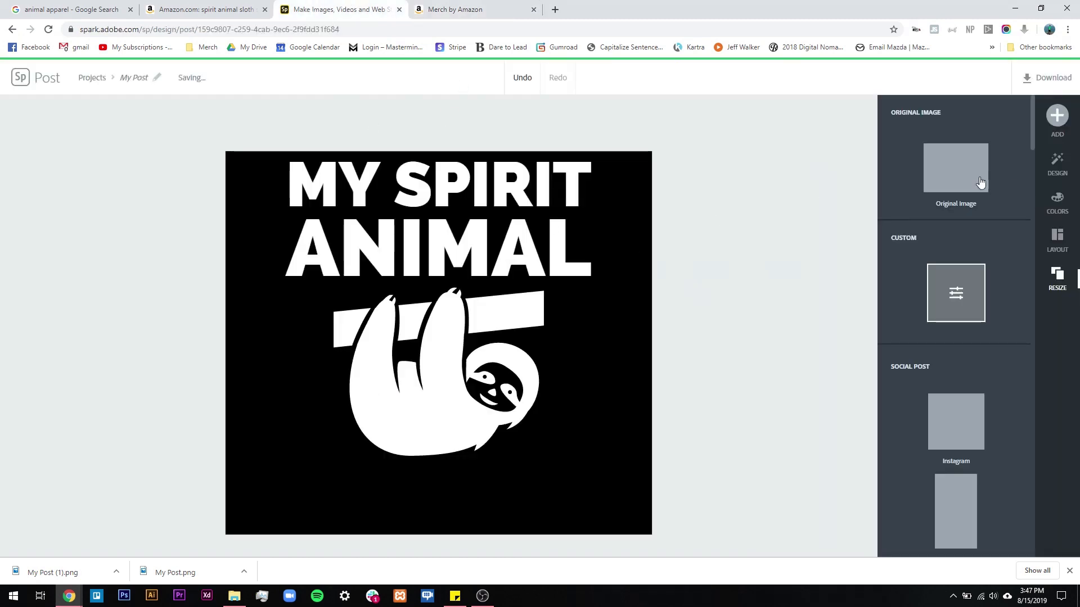
click(956, 293)
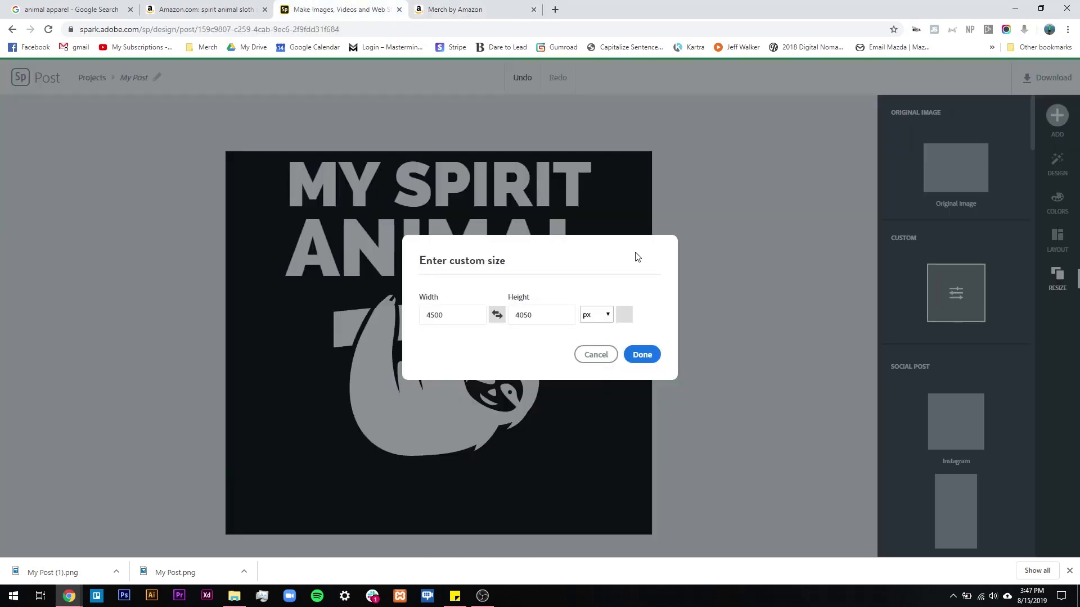
click(464, 324)
key(ctrl+a)
text(4)
double_click(549, 315)
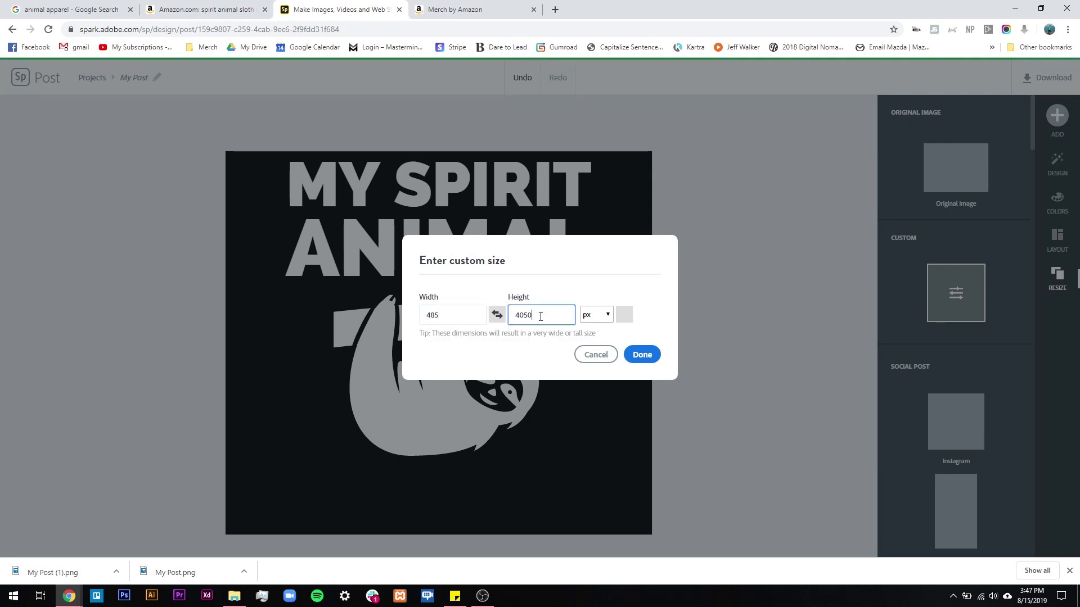
text(485)
click(641, 355)
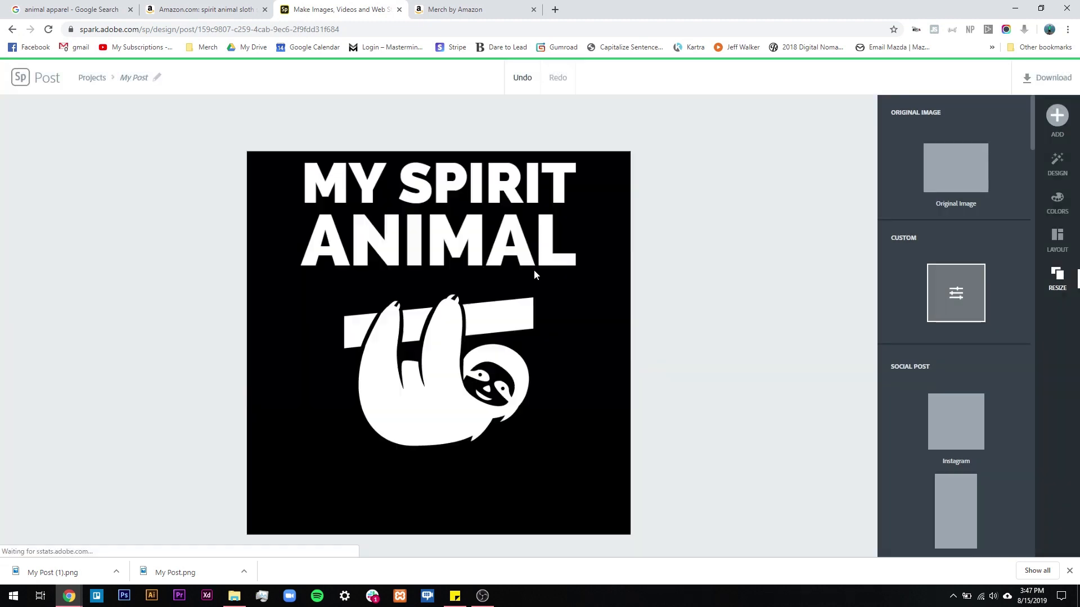
Move the "MY SPIRIT ANIMAL" text and the sloth icon down on the square canvas and shrink the sloth slightly beneath the text
click(467, 253)
drag(486, 253, 486, 299)
drag(449, 365, 448, 403)
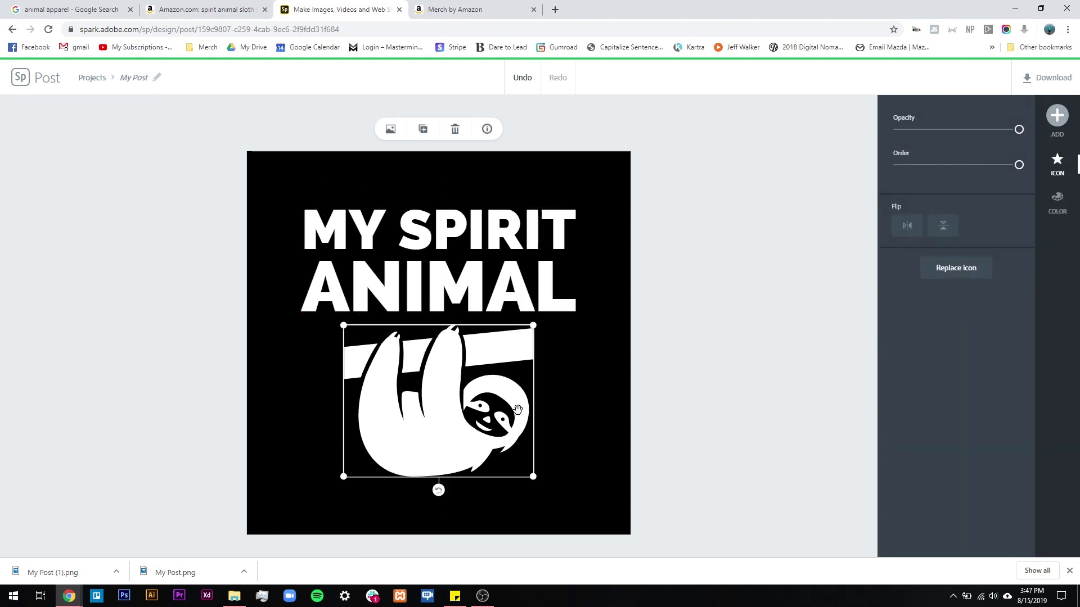
click(375, 254)
drag(465, 268, 470, 315)
drag(434, 384, 434, 402)
drag(533, 345, 518, 355)
drag(441, 411, 448, 401)
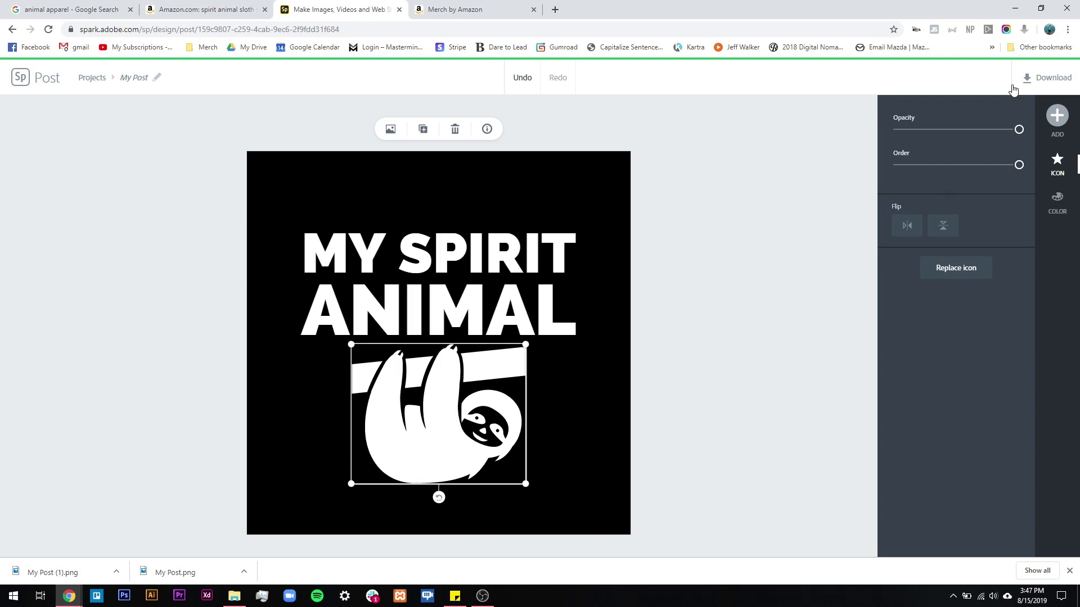
Download the square design as a PNG with a solid color background
click(1036, 80)
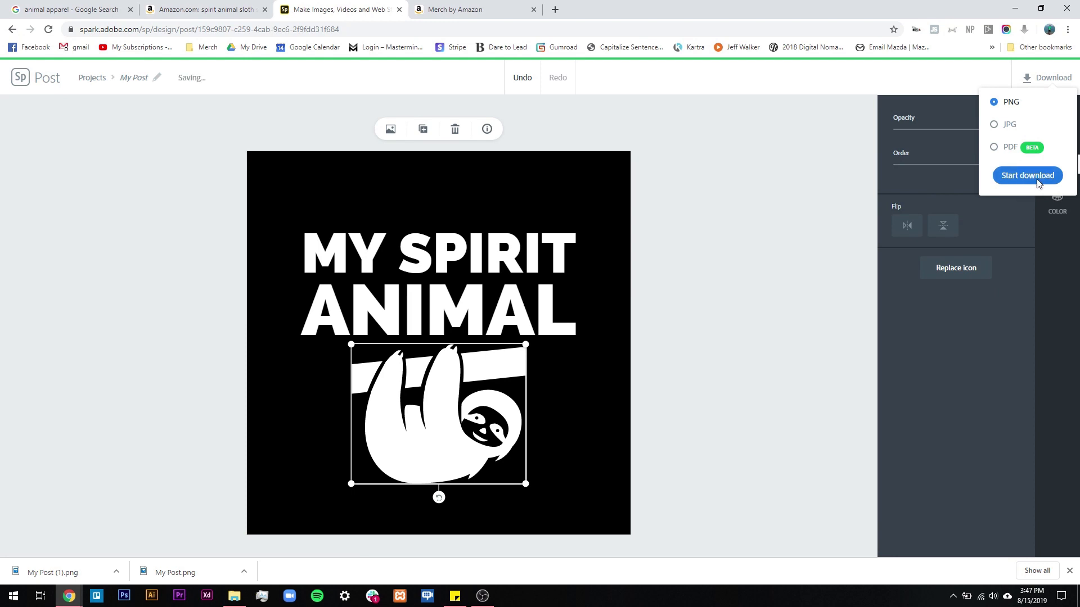
click(1037, 176)
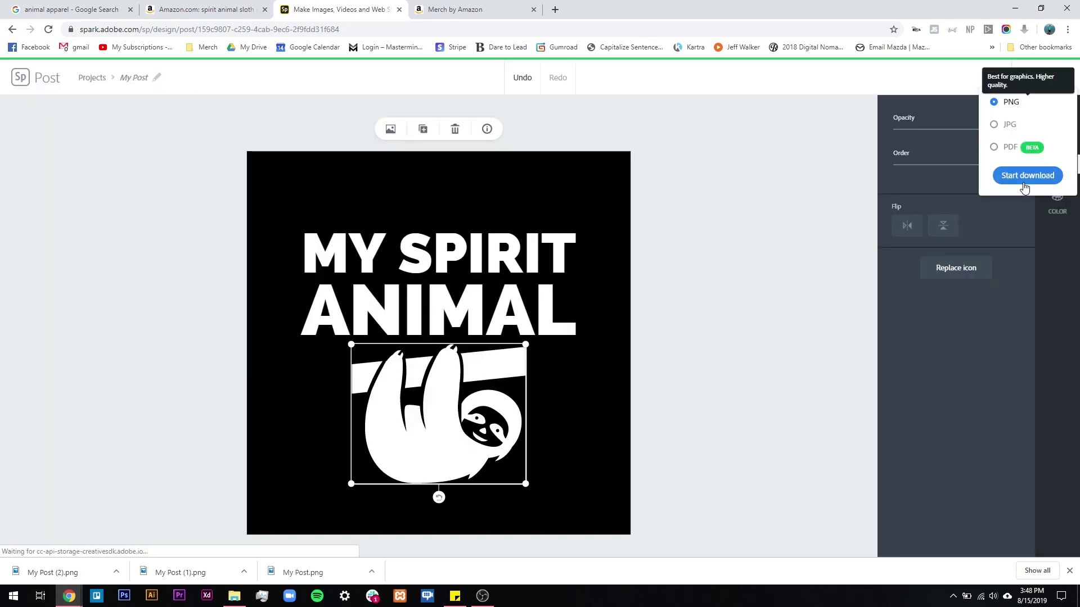
click(1025, 179)
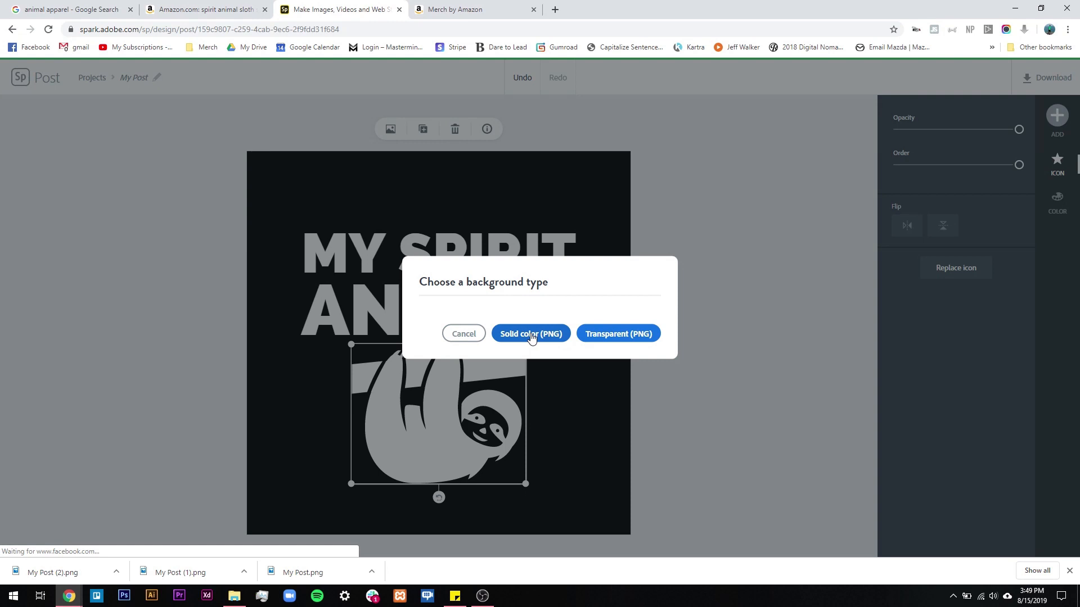
click(532, 335)
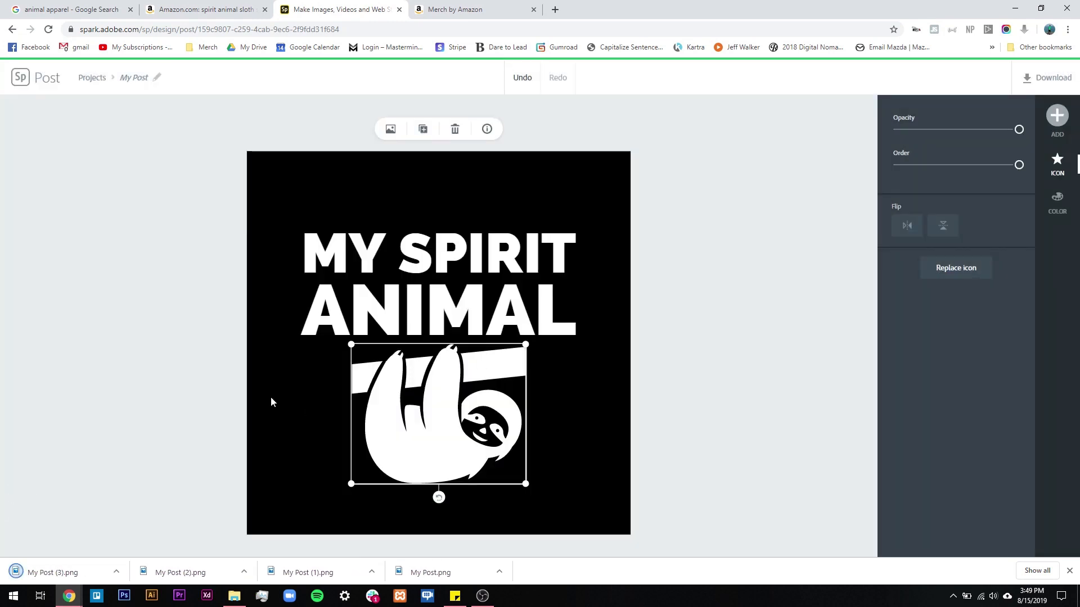
Switch to Merch by Amazon and upload the solid-background square PNG as the PopSockets grip artwork
key(ctrl+Tab)
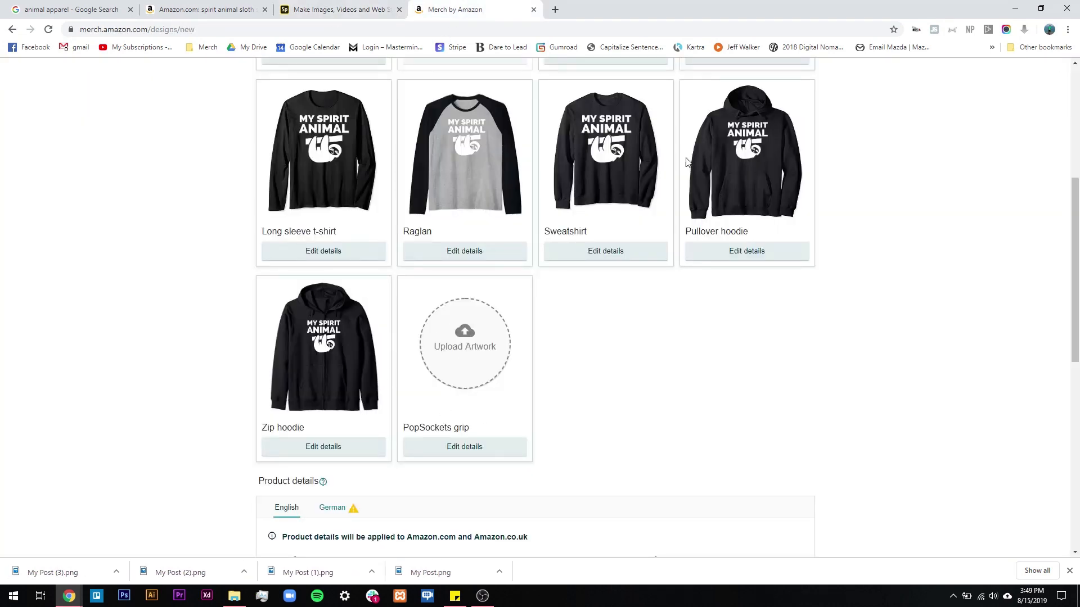
click(508, 357)
click(175, 180)
click(425, 387)
scroll(619, 341, down, 2)
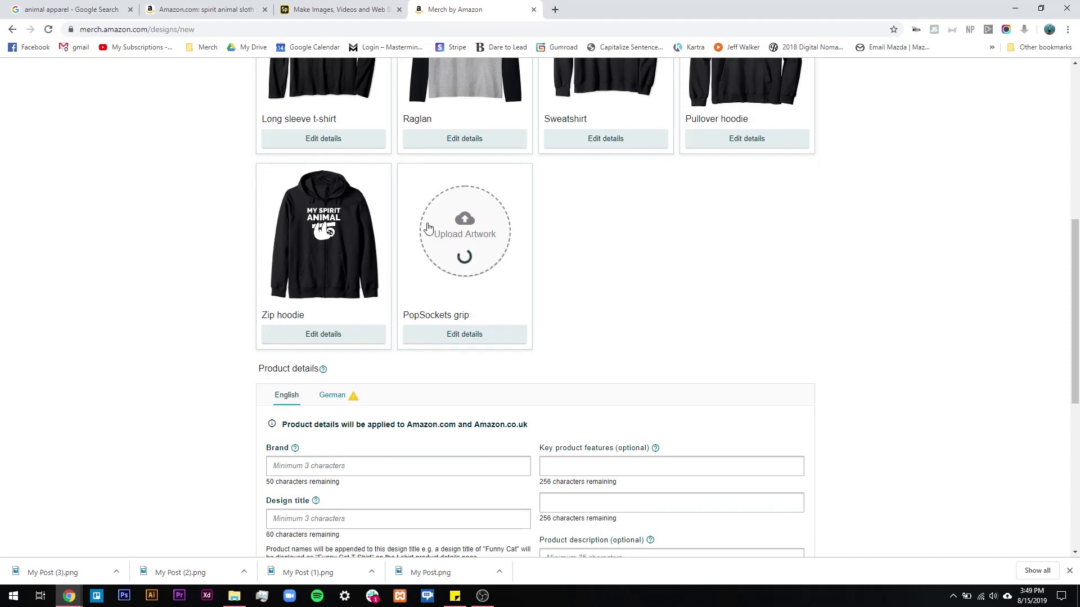
scroll(541, 133, down, 1)
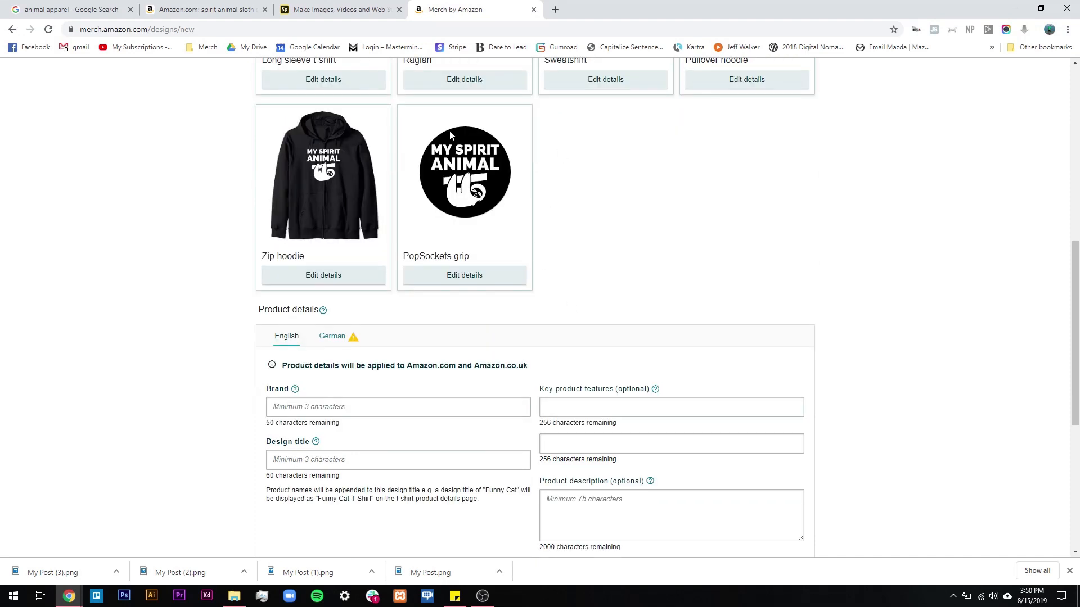
Copy the phrase "spirit animal sloth shirt" from the Amazon search into the English design title and remove the word "shirt"
scroll(611, 198, down, 2)
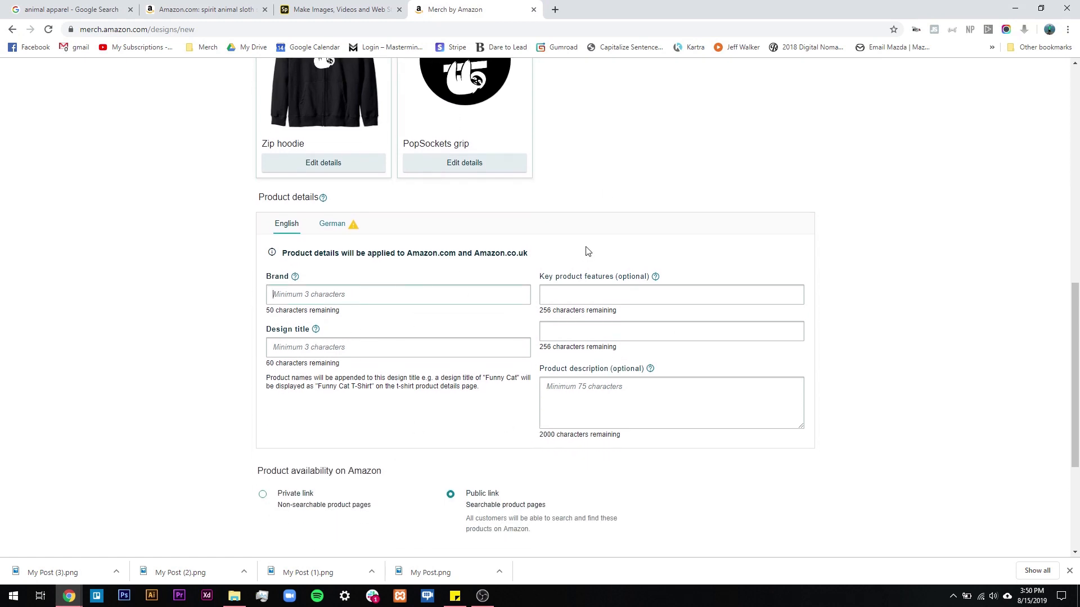
scroll(587, 252, up, 2)
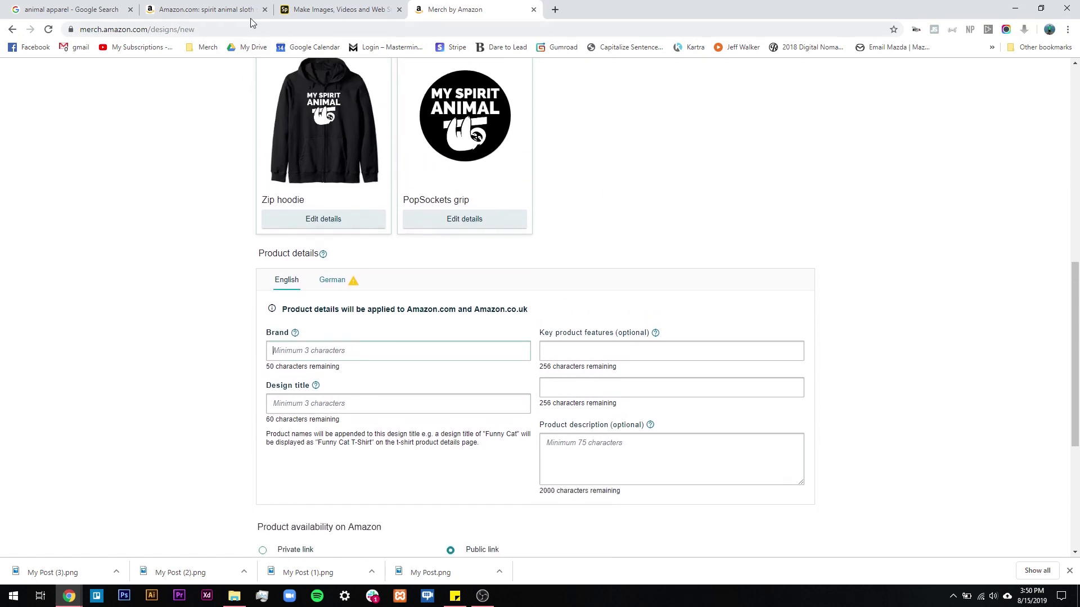
click(231, 9)
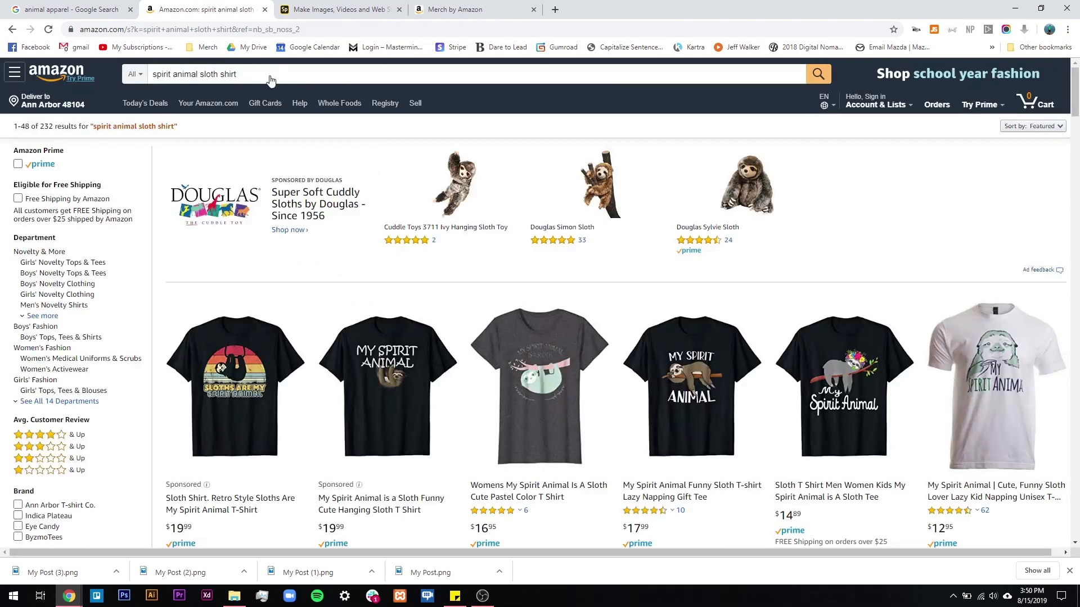
drag(283, 78, 109, 78)
key(ctrl+c)
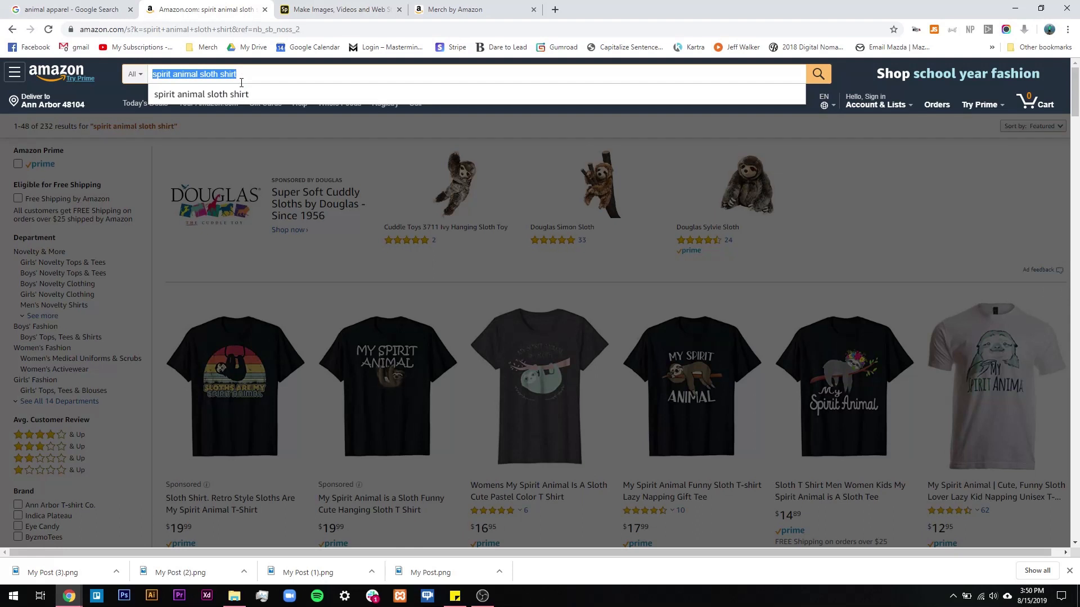
click(450, 9)
click(377, 410)
key(ctrl+v)
drag(358, 416, 331, 414)
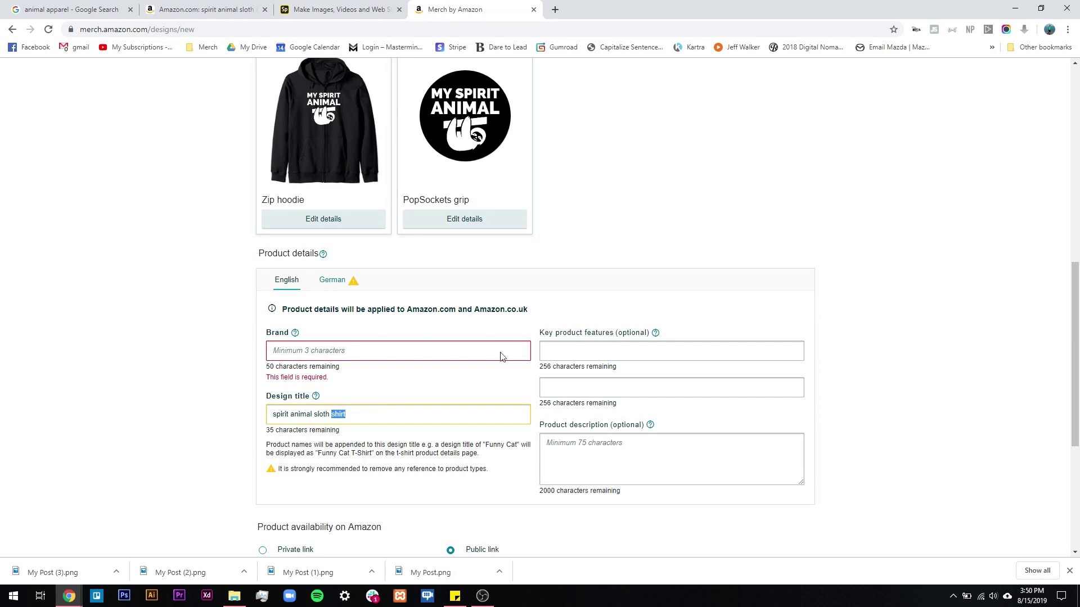
key(BackSpace)
Review the product mockups and enter "Zoo Animal Apparel" as the brand in the English product details
scroll(581, 189, up, 9)
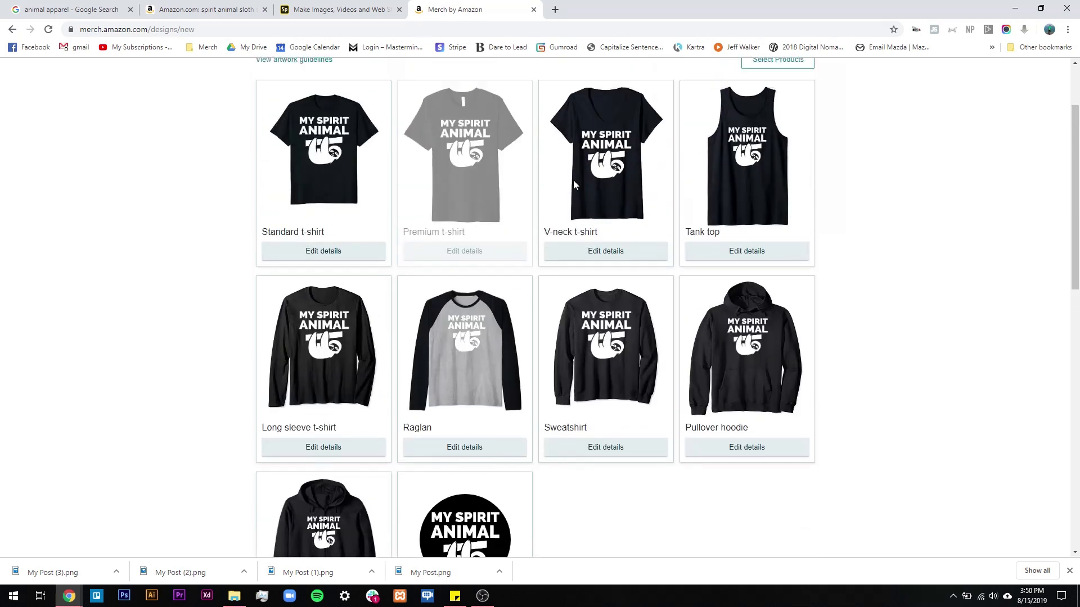
scroll(658, 225, down, 4)
scroll(574, 389, down, 5)
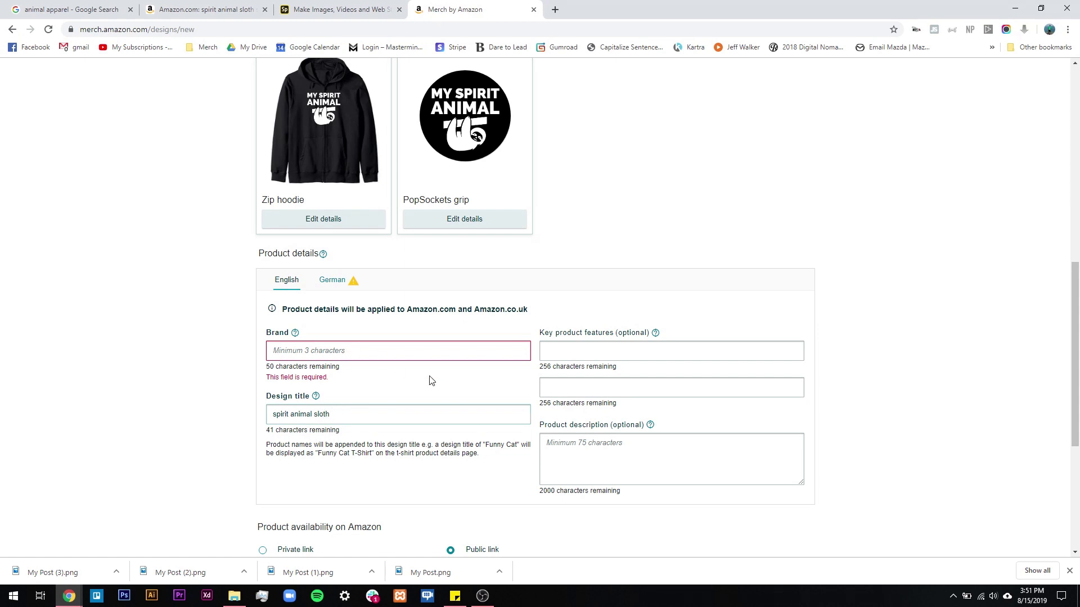
text(Zoo Ami)
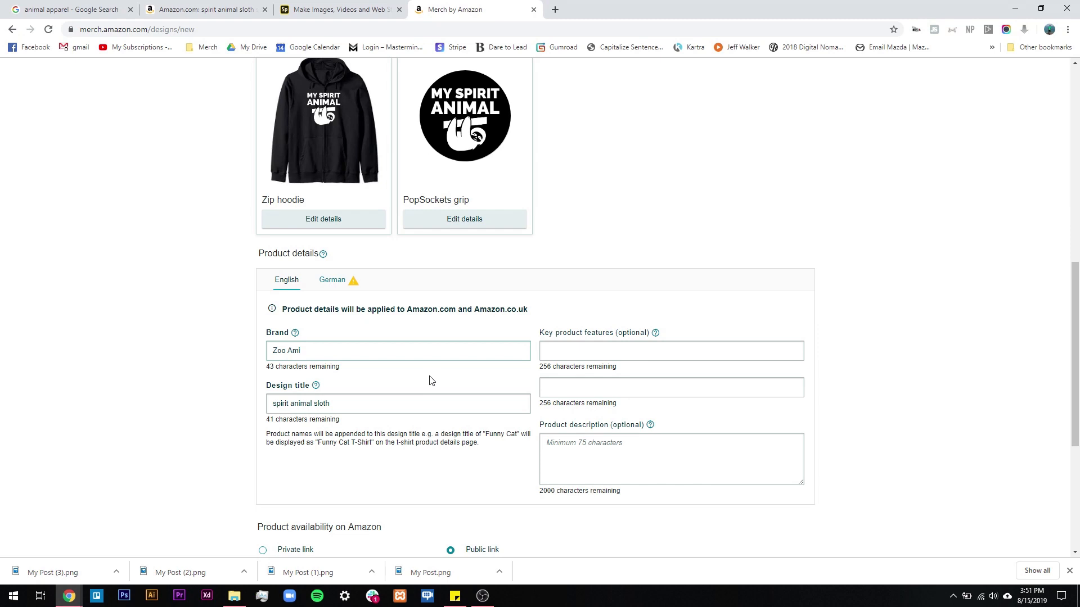
text(ma)
Fill the two key product features with the template texts starting "Do You Love _?" and "Know Someone Who Loves _?"
text(KNOW SOMEONE WHO LOVES (NICHE)? Would they have fun wearing this)
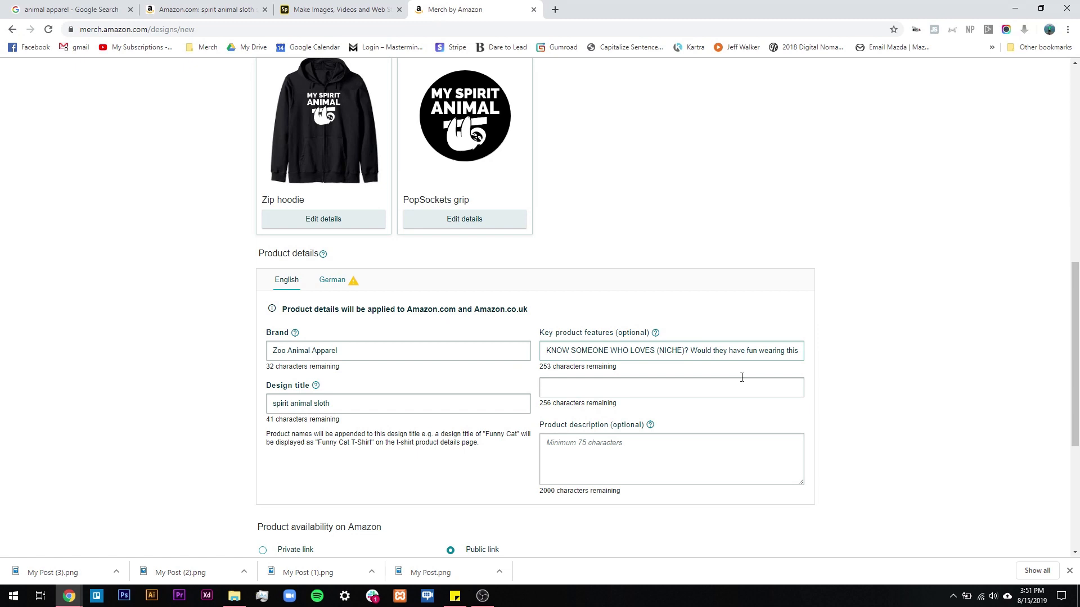
triple_click(728, 344)
key(ctrl+v)
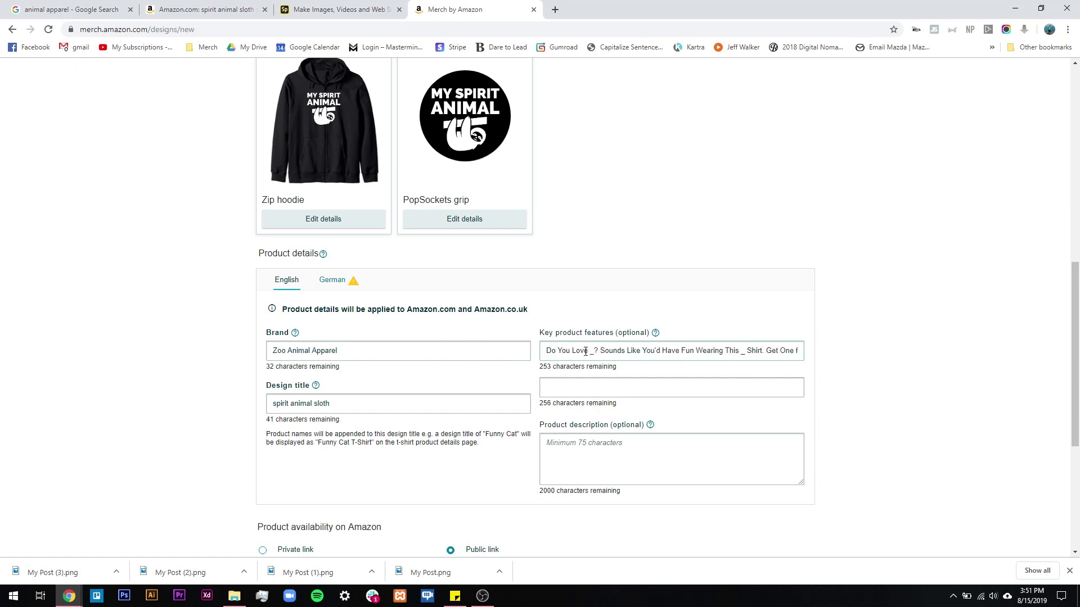
drag(594, 352, 589, 355)
click(740, 352)
key(Tab)
key(ctrl+v)
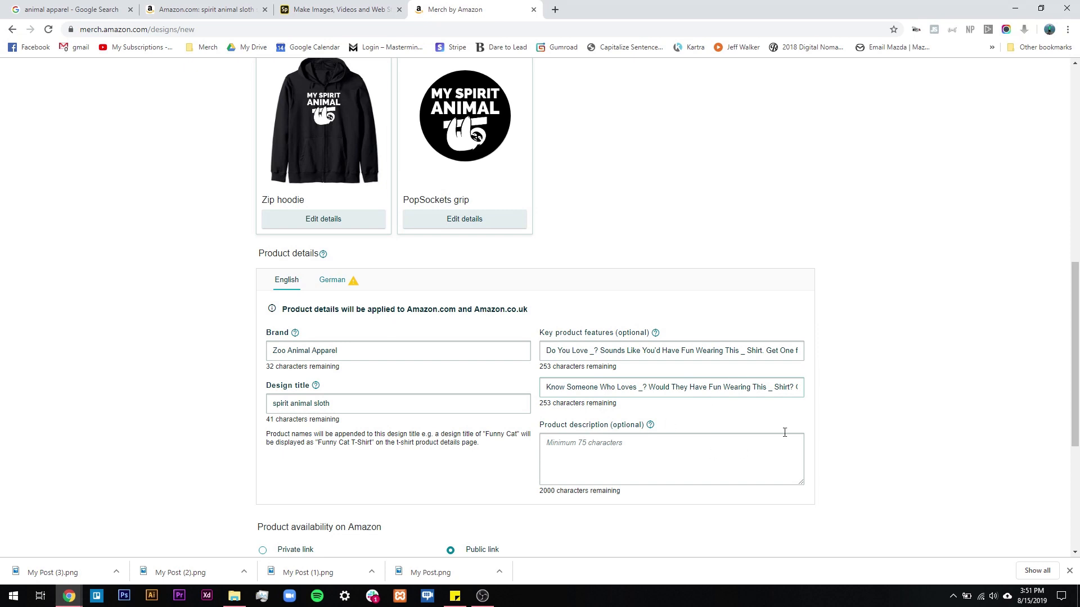
drag(596, 353, 590, 352)
Switch to the Amazon search results and examine the titles and designs of the competing spirit animal sloth shirts
click(192, 5)
scroll(667, 441, down, 4)
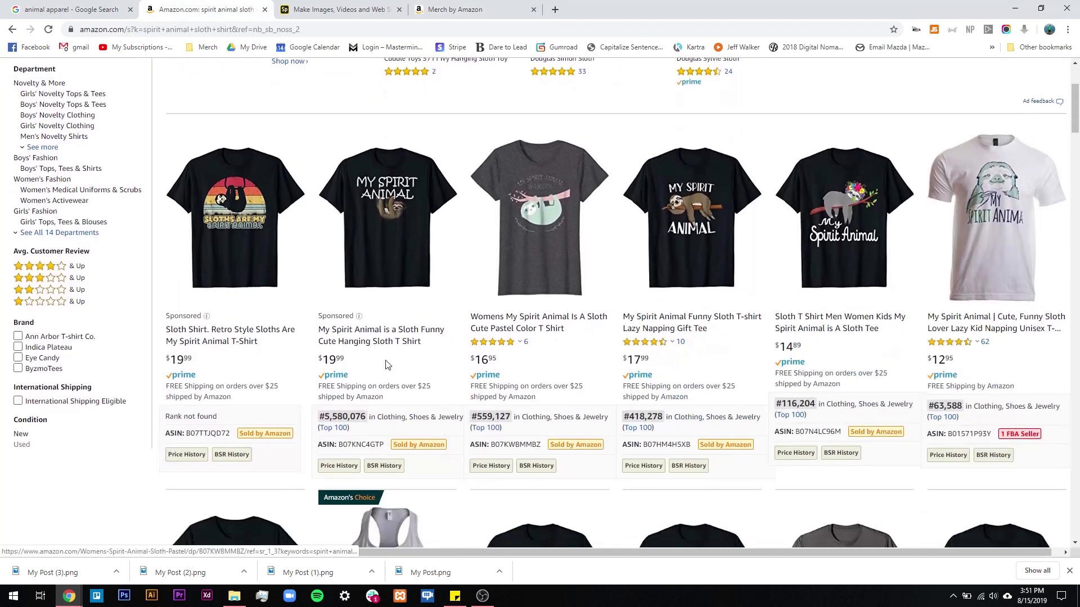
scroll(728, 436, down, 7)
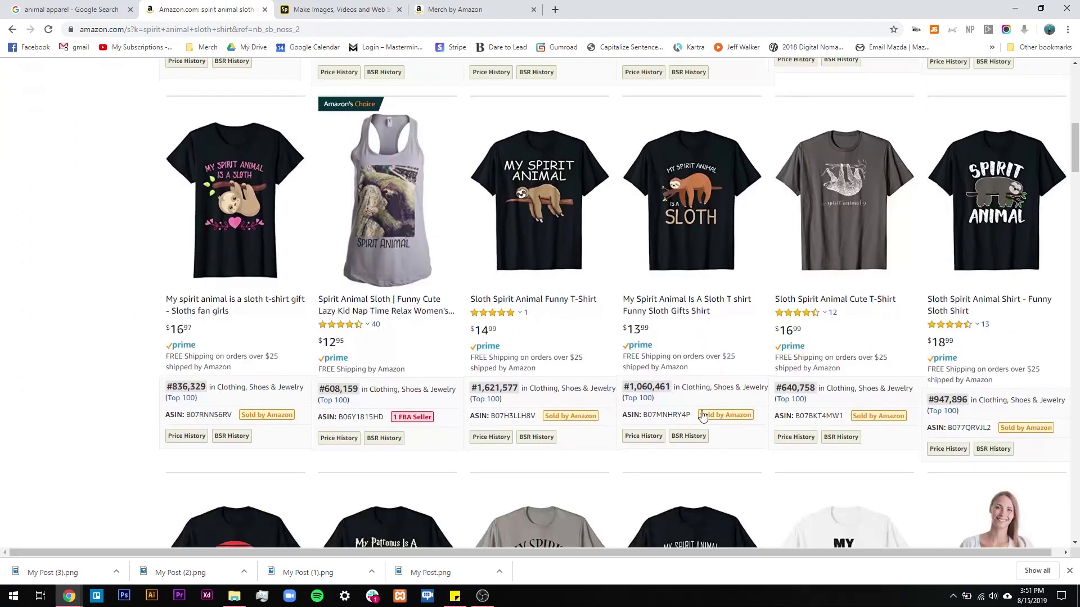
scroll(699, 377, down, 4)
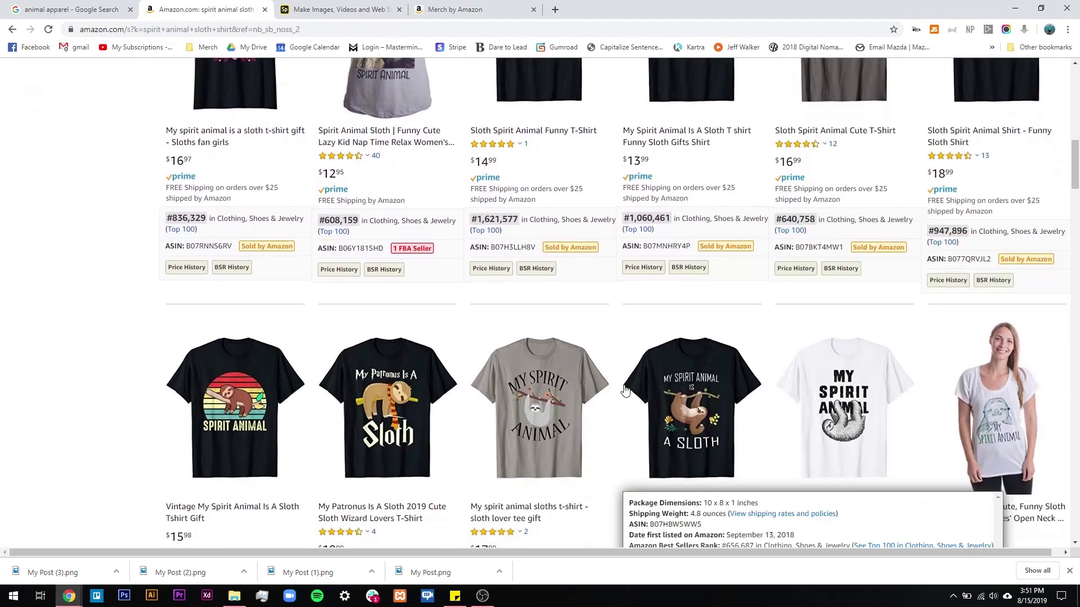
scroll(551, 371, down, 3)
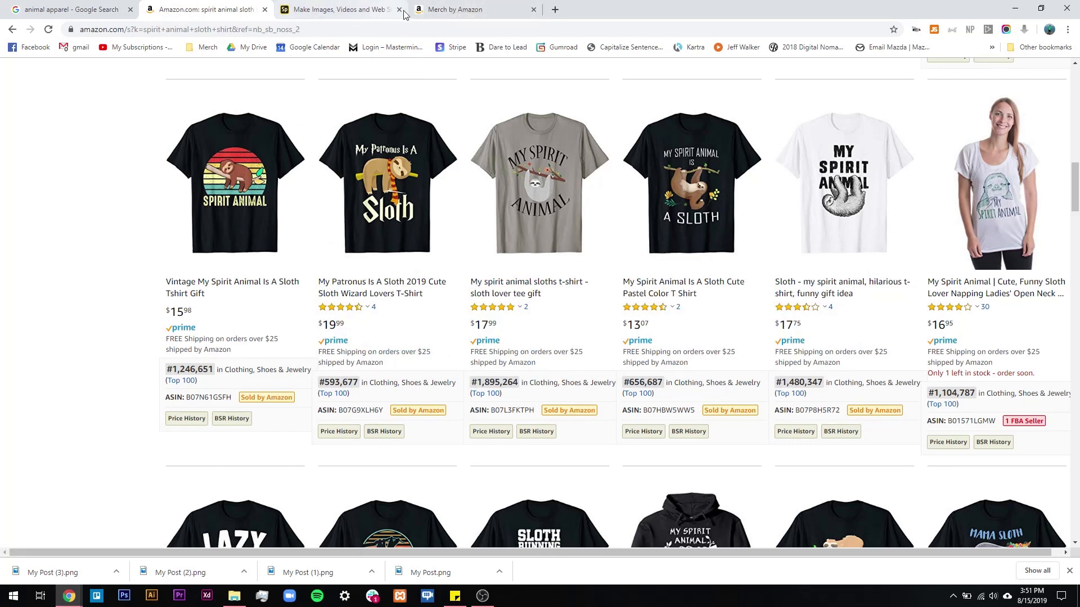
Return to the Merch by Amazon listing and replace the first blank in the first key product feature with "Zoo Animal"
click(448, 10)
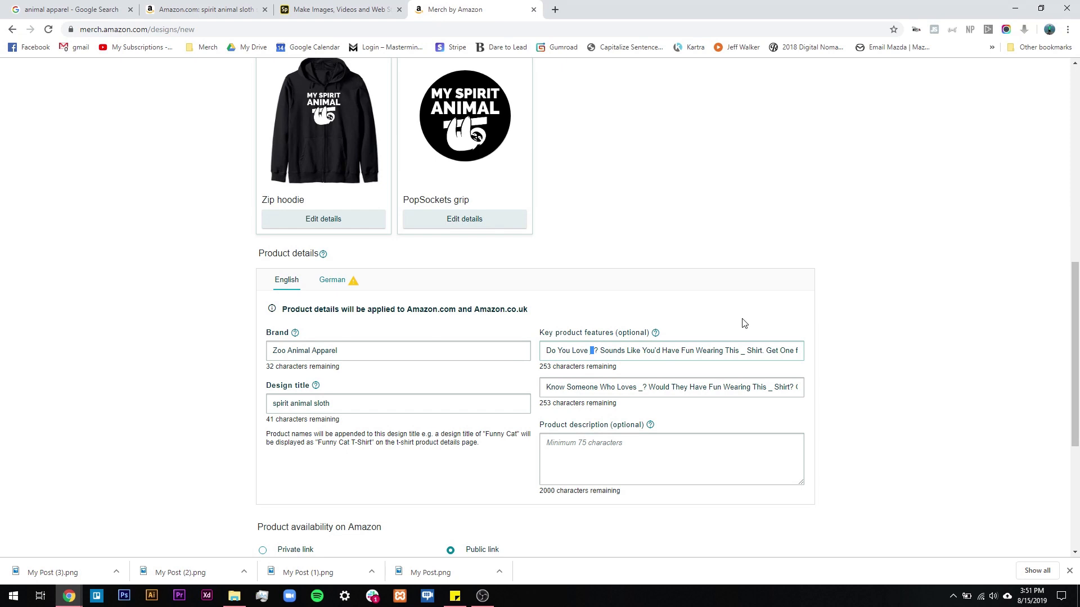
text(Zoo Ani)
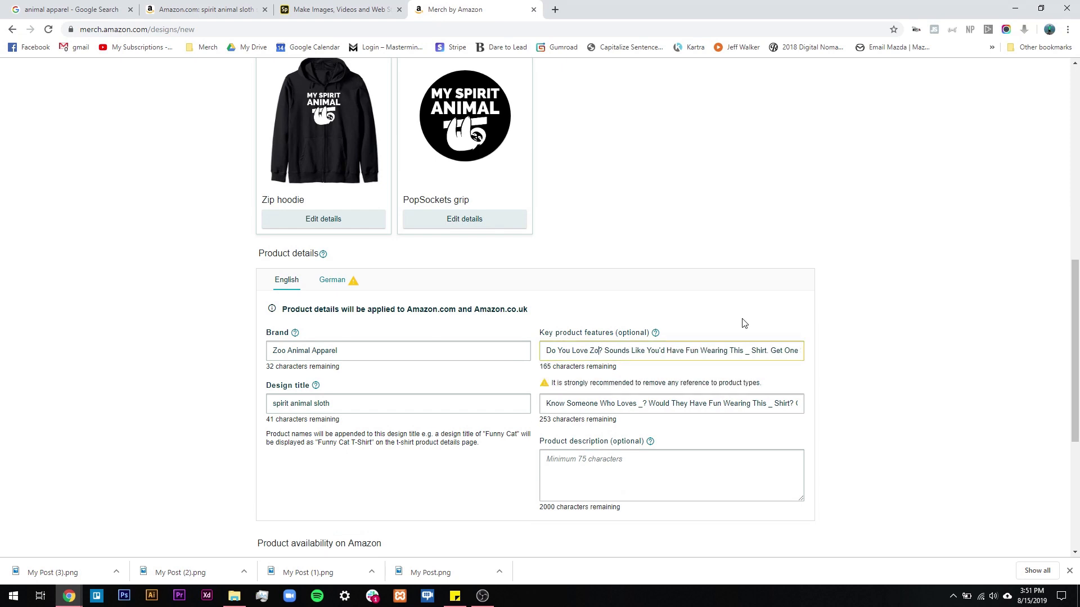
text(mal)
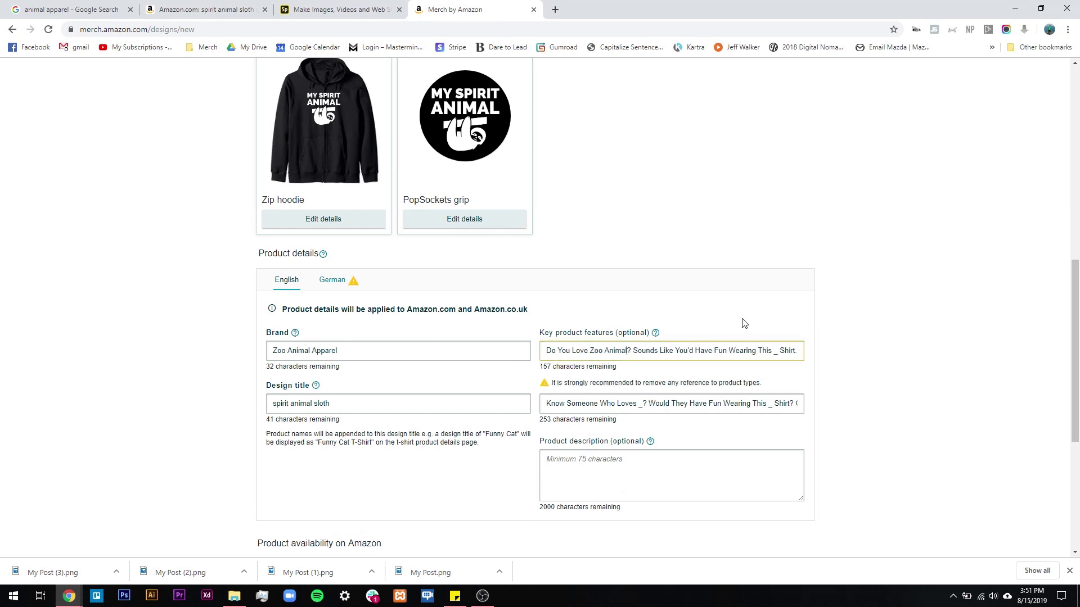
drag(663, 351, 812, 354)
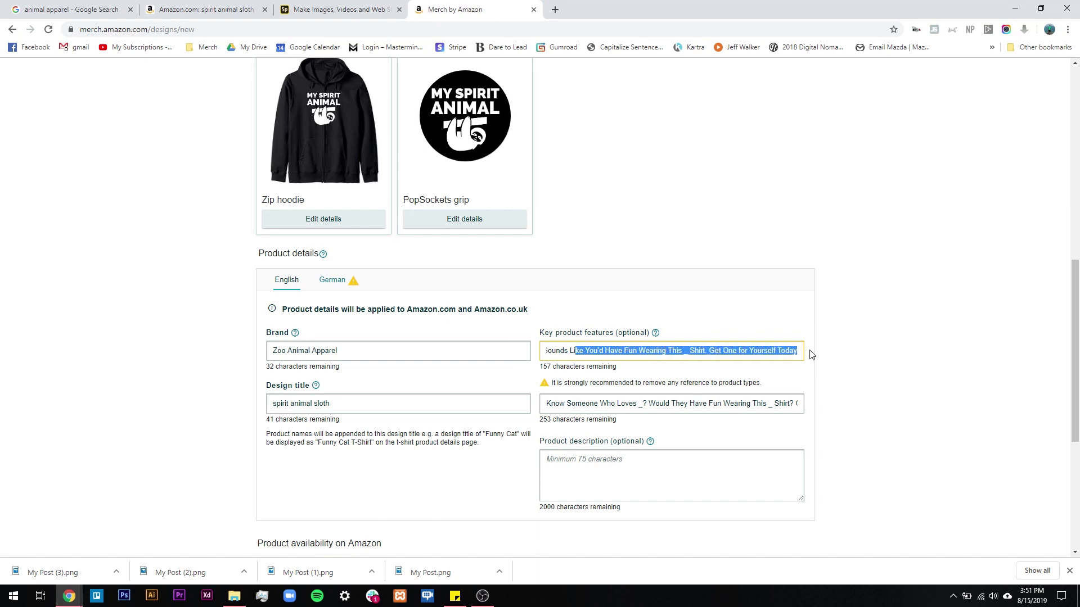
double_click(685, 351)
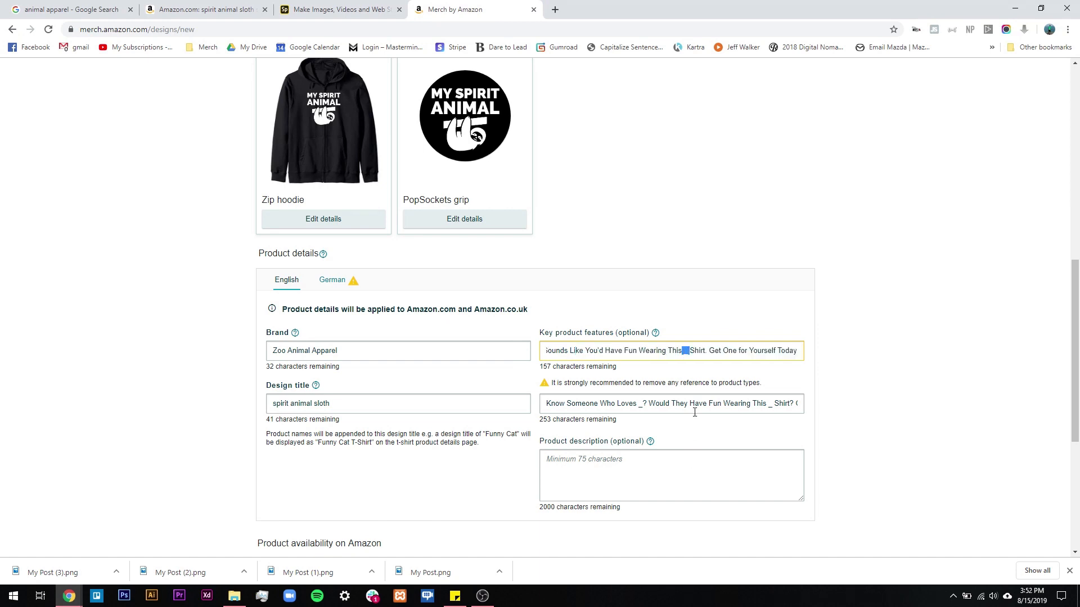
Copy the first key feature into the product description and append "For more designs like this click our brand name at the top of the page!"
click(648, 350)
key(ctrl+a)
key(ctrl+c)
click(661, 490)
key(ctrl+v)
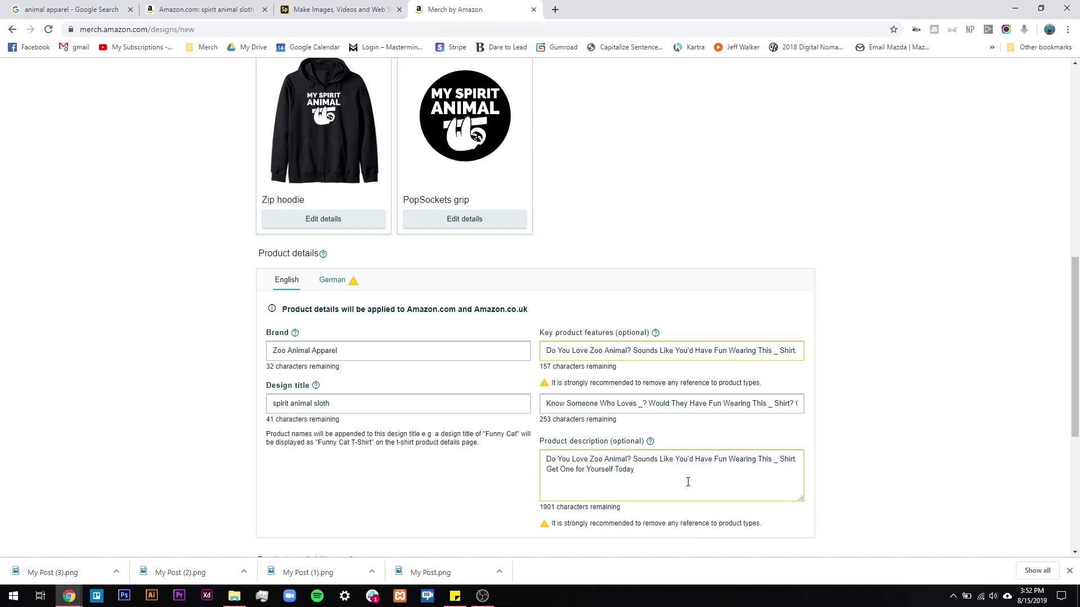
key(ctrl+v)
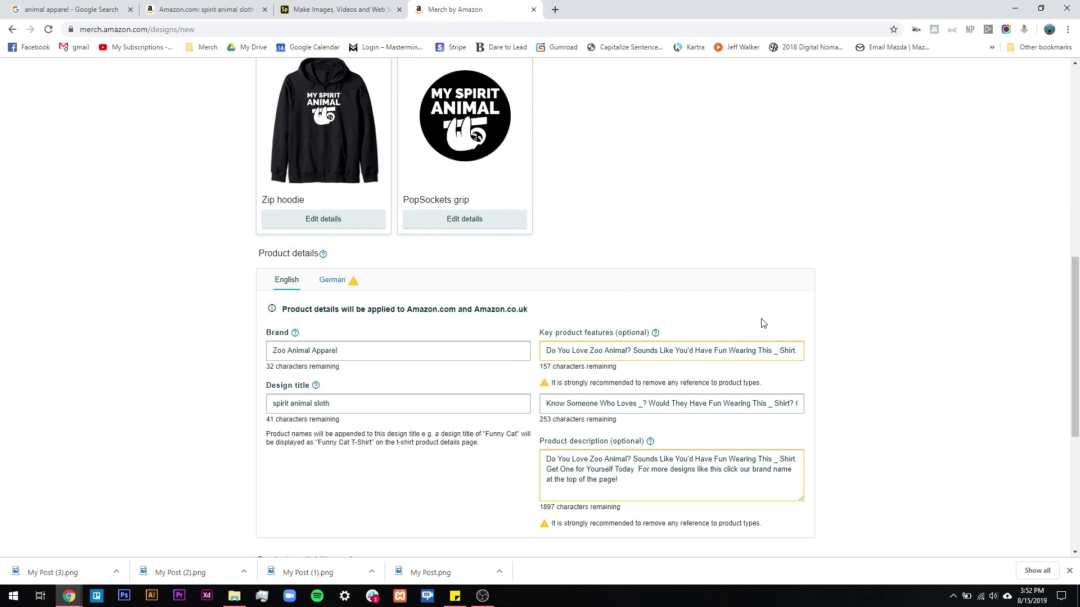
Review the product details, the availability setting and the sloth design mockups across all products
click(799, 404)
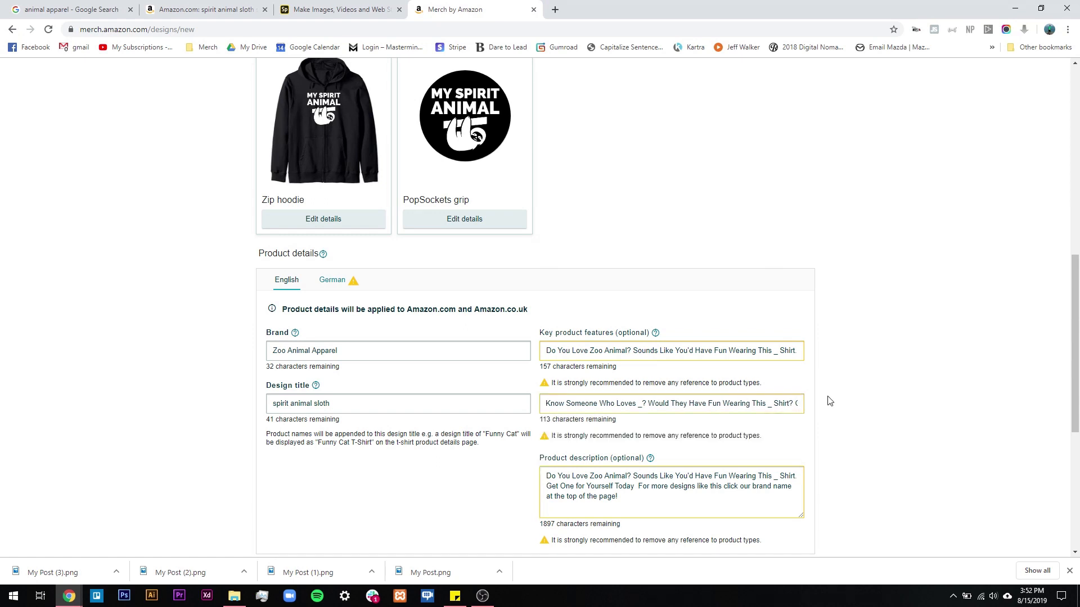
scroll(861, 440, down, 3)
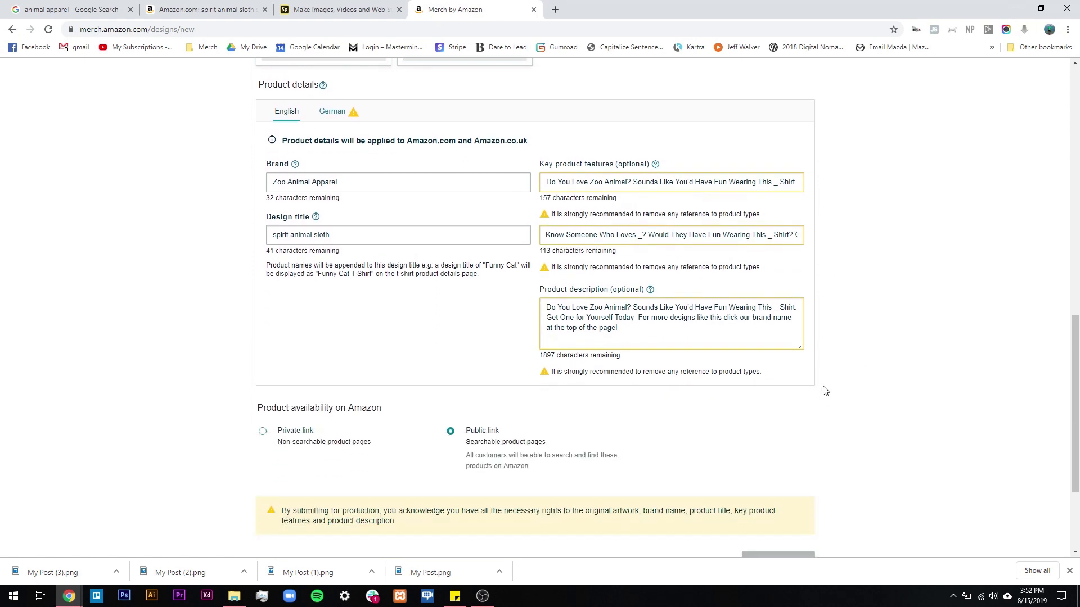
scroll(825, 390, down, 3)
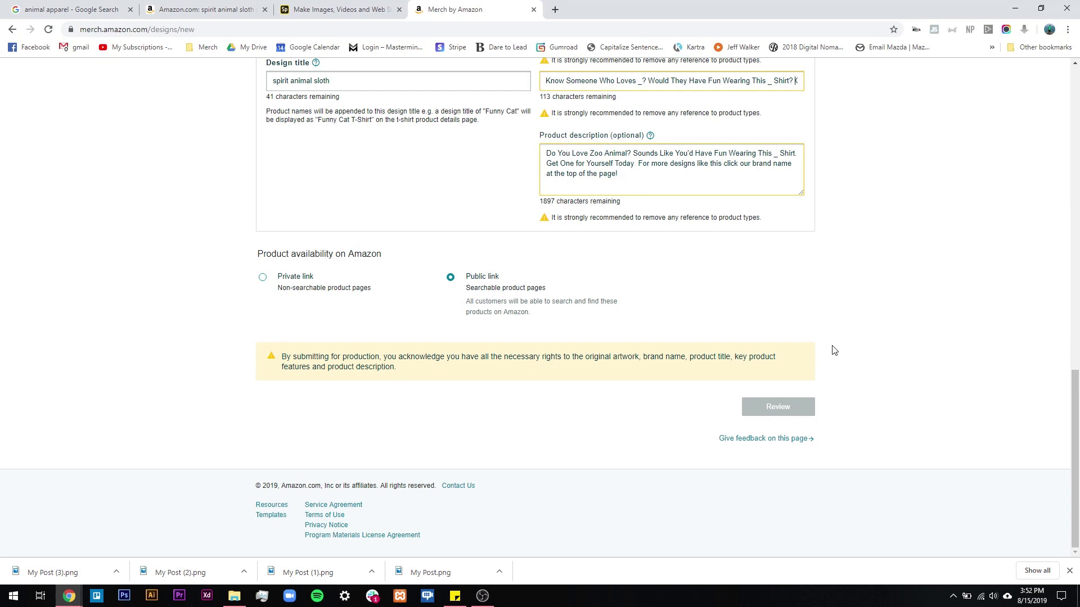
scroll(834, 350, up, 15)
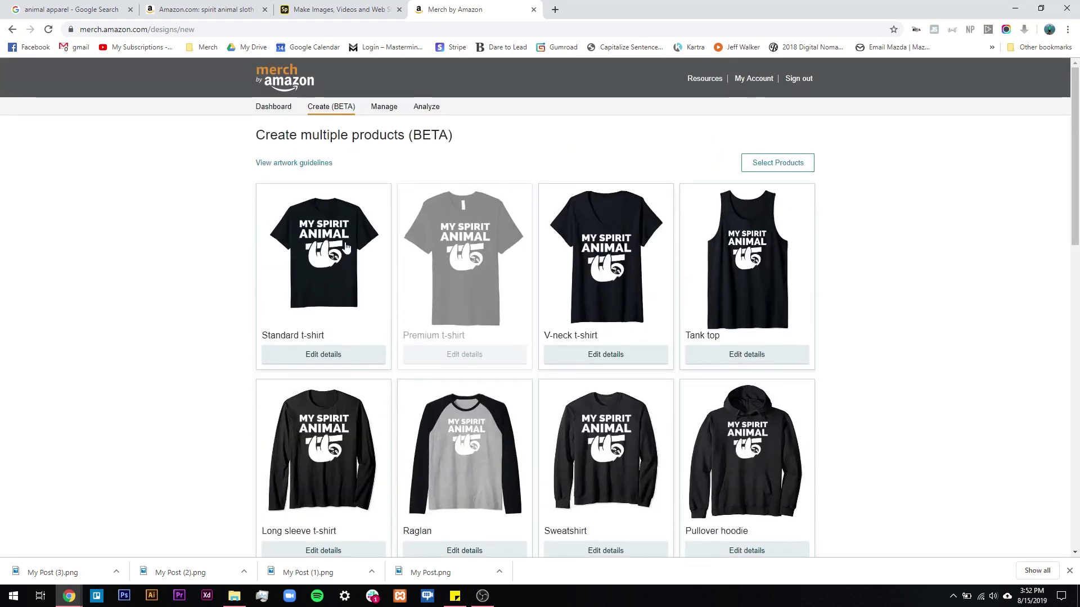
scroll(346, 247, down, 4)
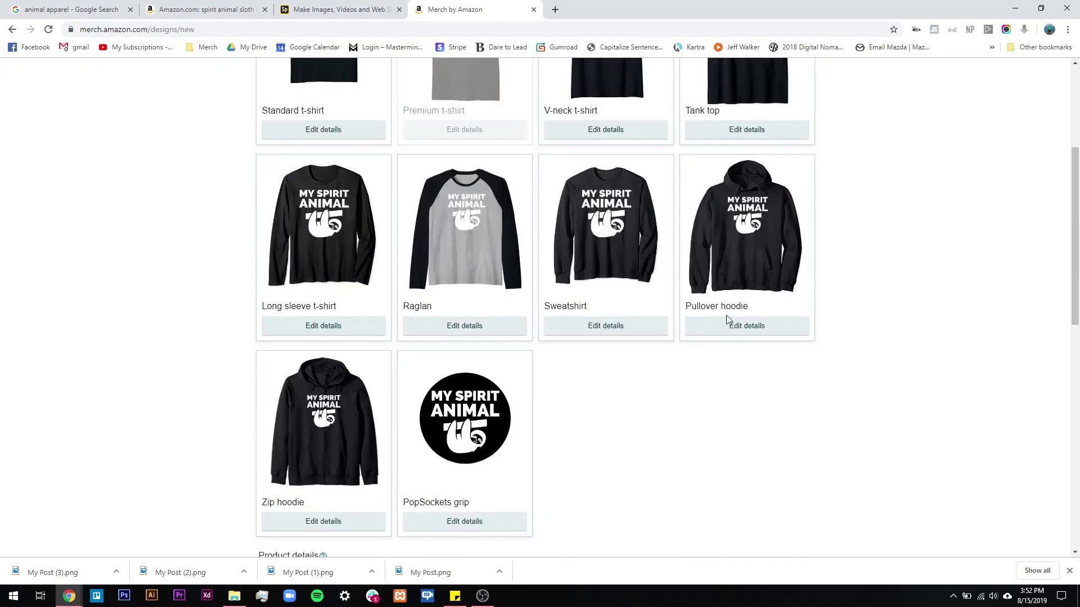
scroll(914, 306, up, 3)
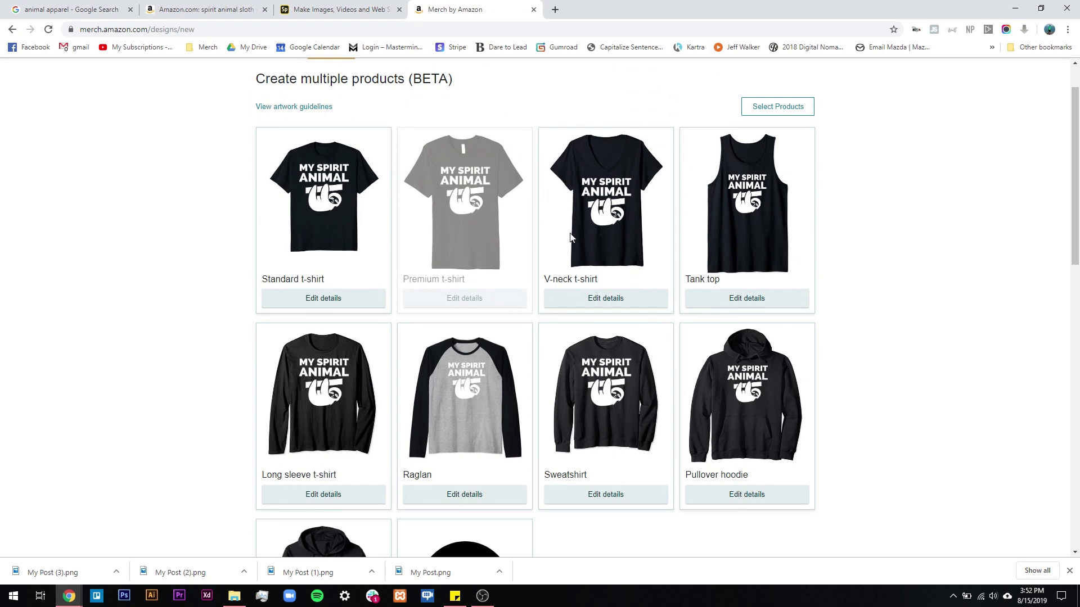
Switch to the Amazon search results and compare the designs and sales ranks of the competing spirit animal sloth shirts
click(211, 9)
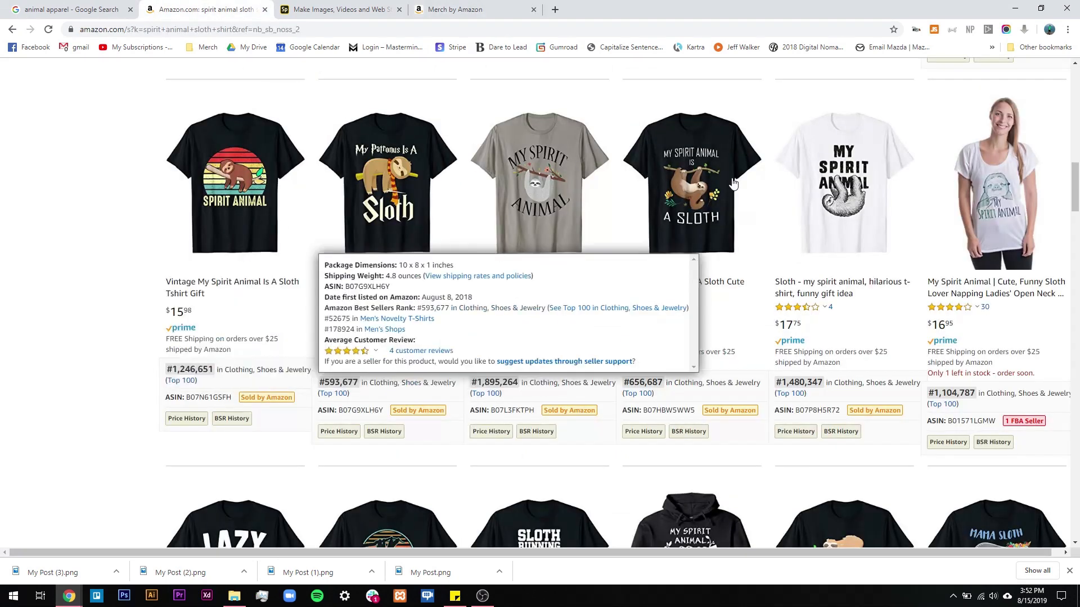
scroll(125, 221, up, 12)
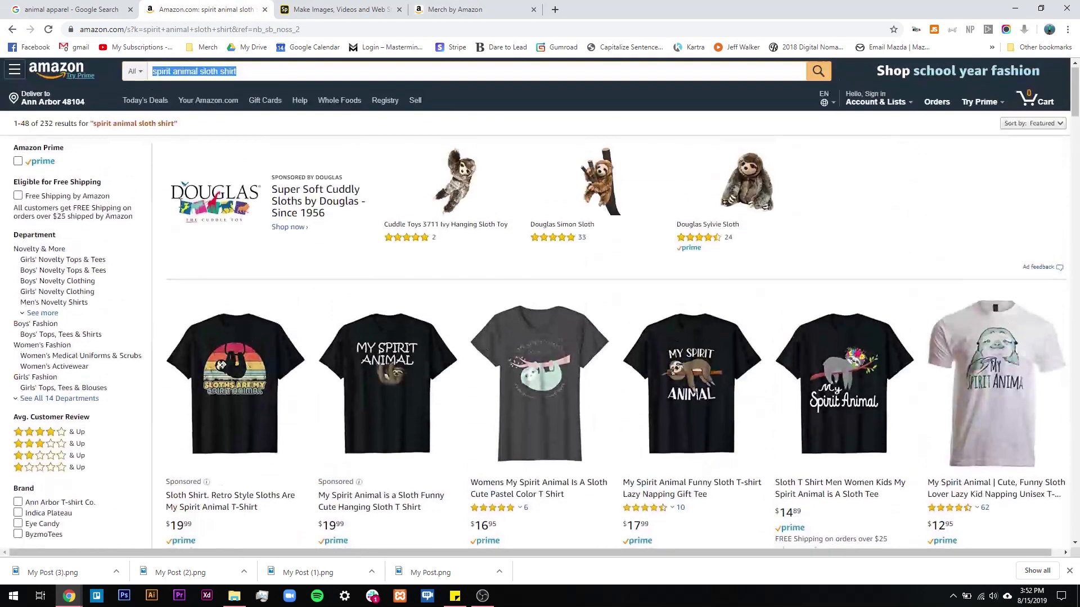
mouse_move(849, 453)
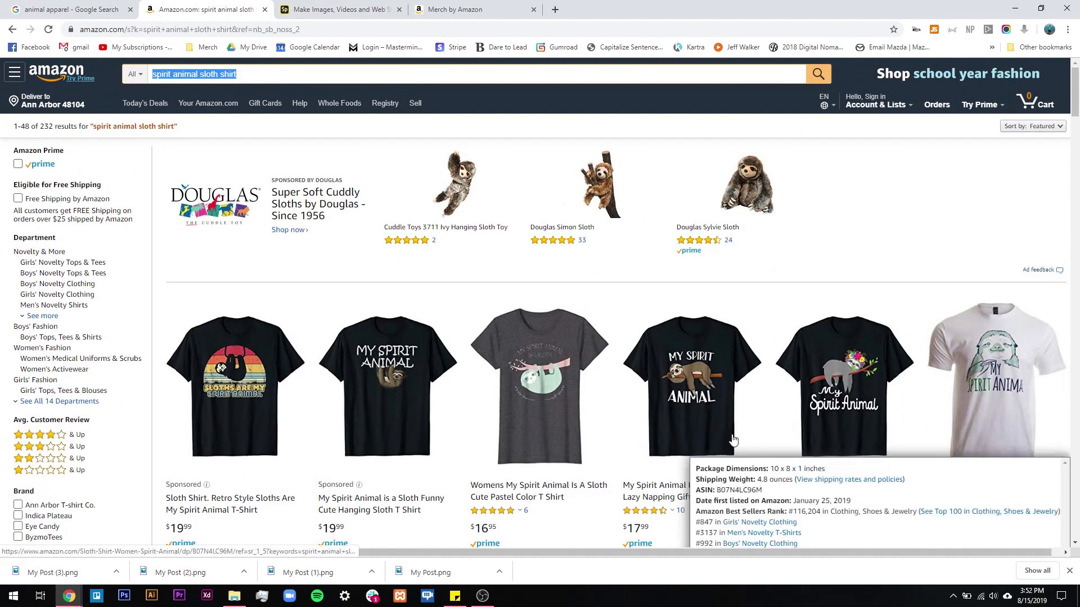
scroll(628, 299, down, 4)
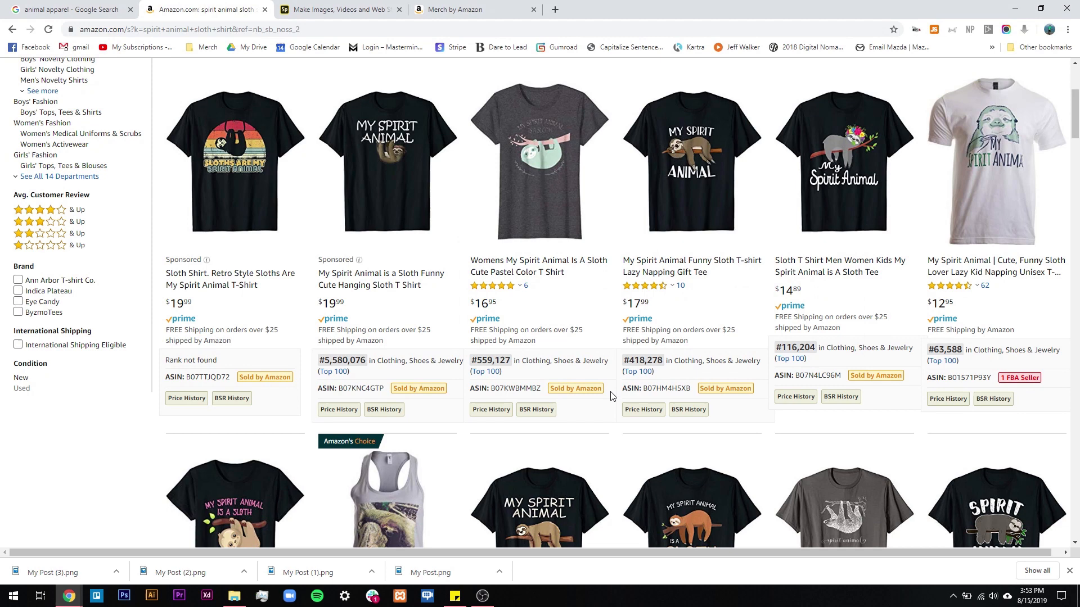
scroll(612, 393, down, 7)
scroll(621, 405, up, 15)
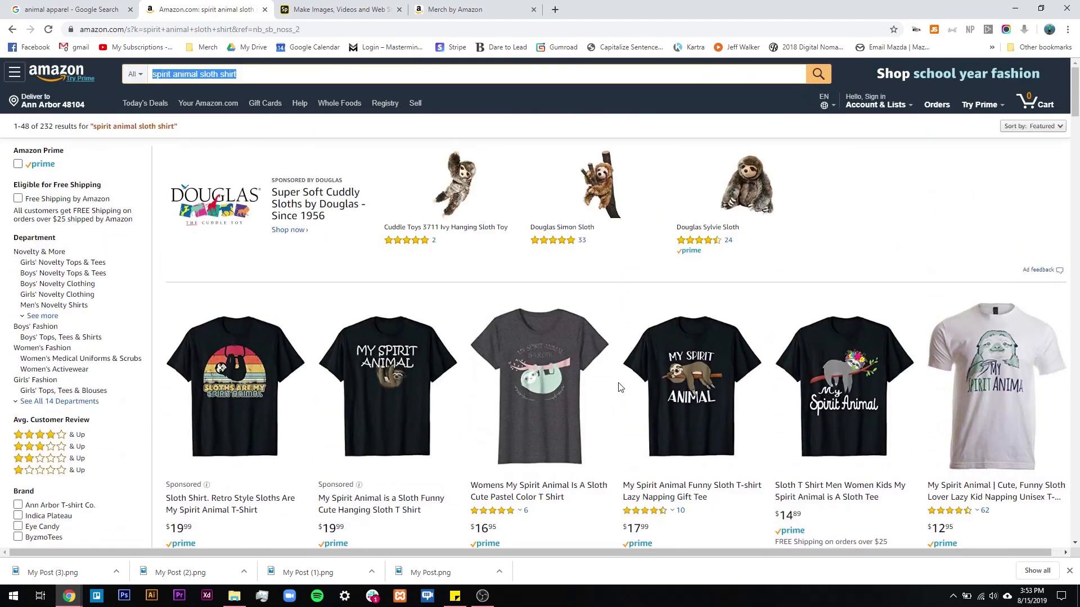
click(500, 6)
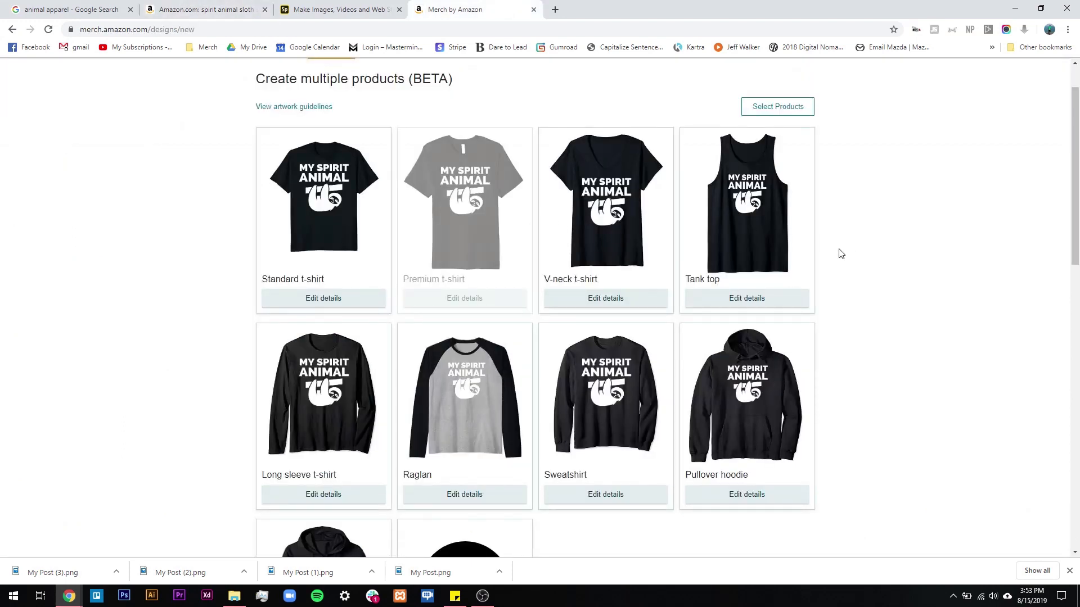
click(483, 595)
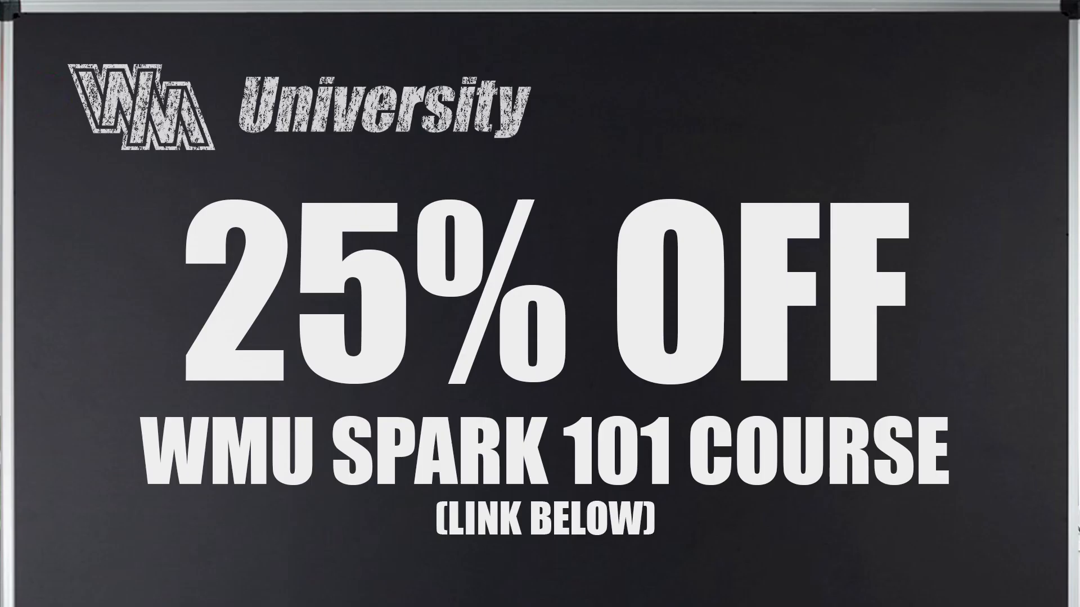